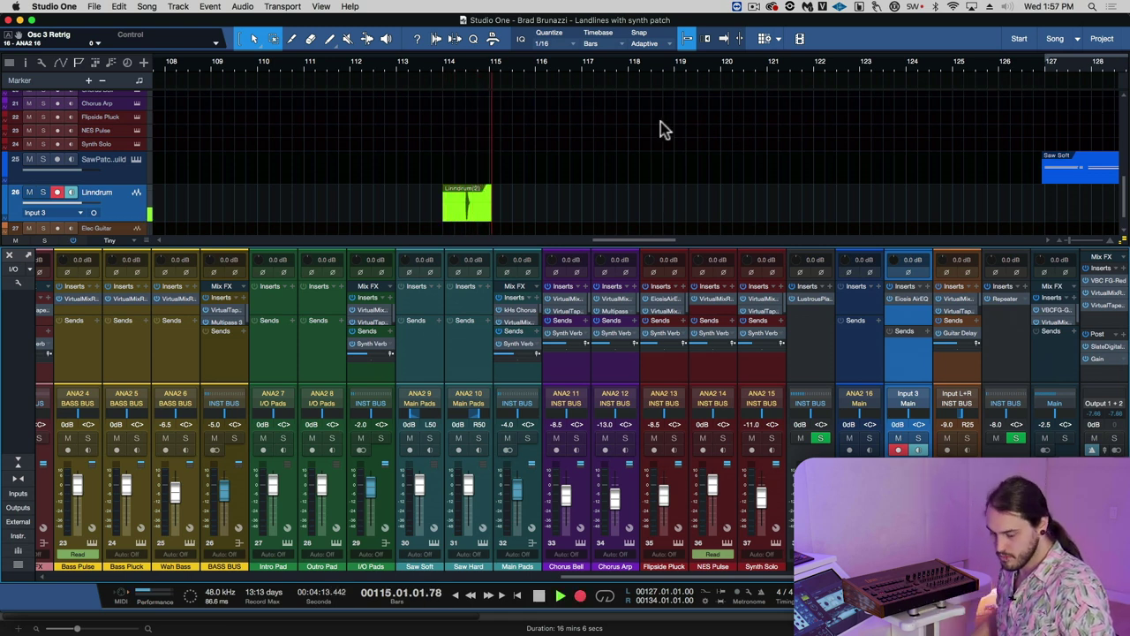
Step: Stop the Linndrum snare recording, split the clip at the hit with Alt+X, and trim its start to the hit
{"action": "key", "text": "space"}
{"action": "key", "text": "z"}
{"action": "key", "text": "space"}
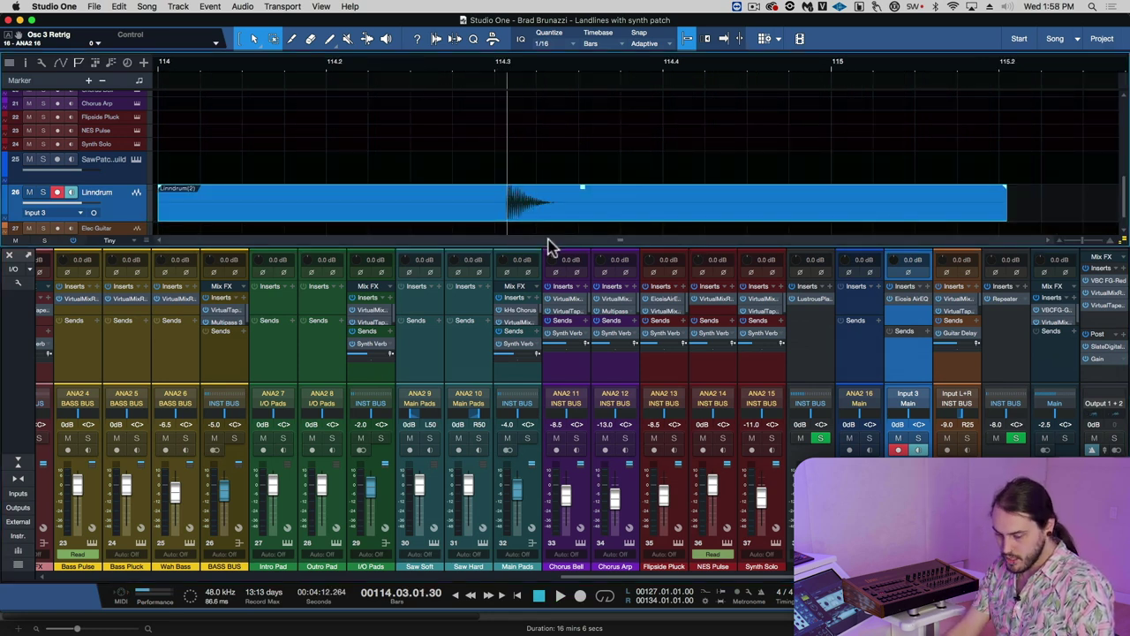
{"action": "key", "text": "alt+x"}
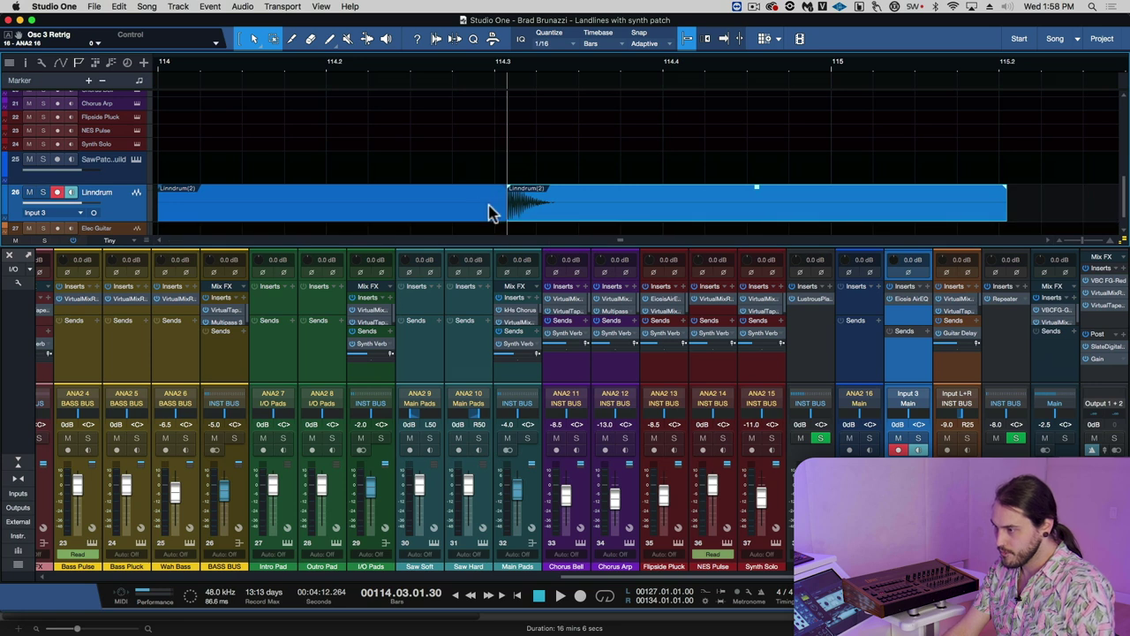
{"action": "left_click_drag", "start_coordinate": [504, 209], "coordinate": [452, 202]}
{"action": "left_click", "coordinate": [409, 87]}
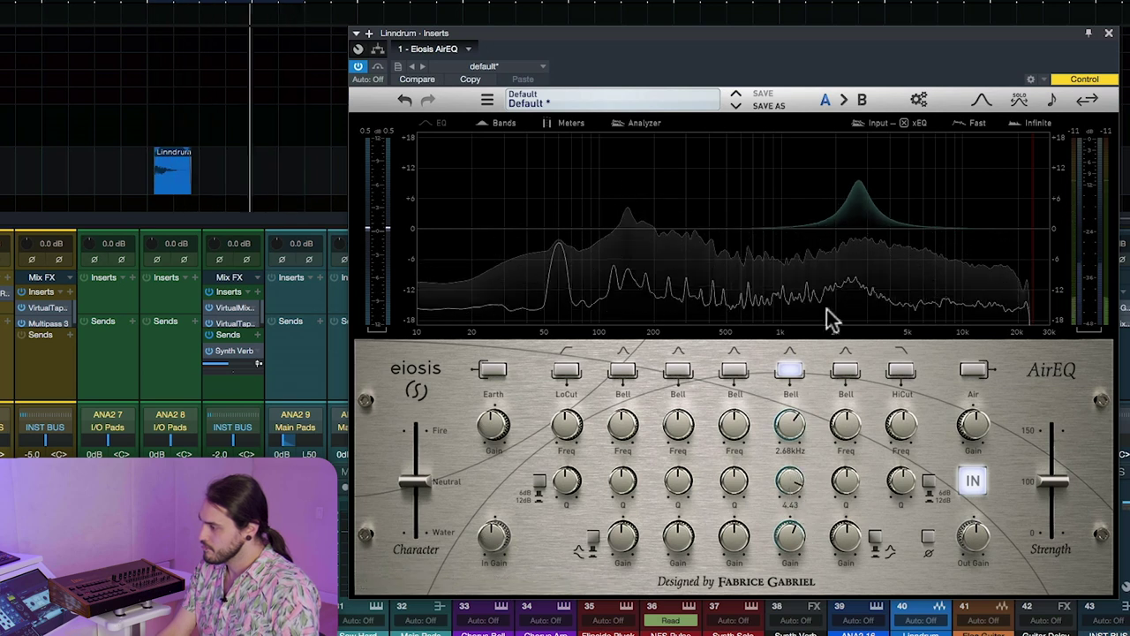
Step: Move the AirEQ upper-mid bell to 3.00 kHz, flatten its boost, and bypass the EQ to compare
{"action": "left_click_drag", "start_coordinate": [785, 429], "coordinate": [793, 432]}
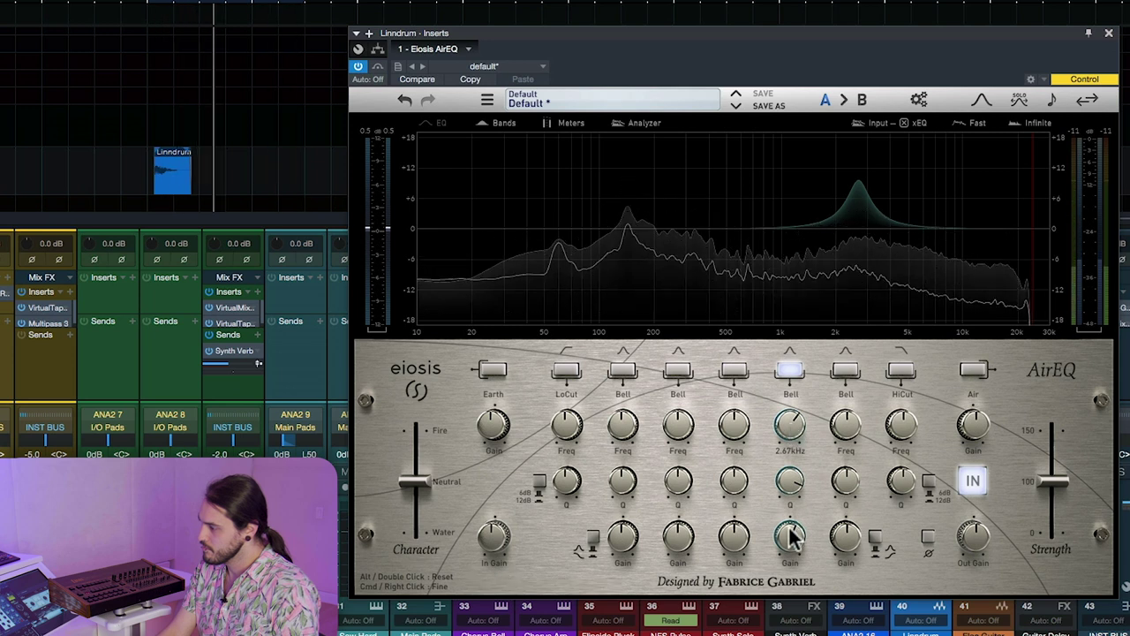
{"action": "left_click_drag", "start_coordinate": [789, 535], "coordinate": [795, 561]}
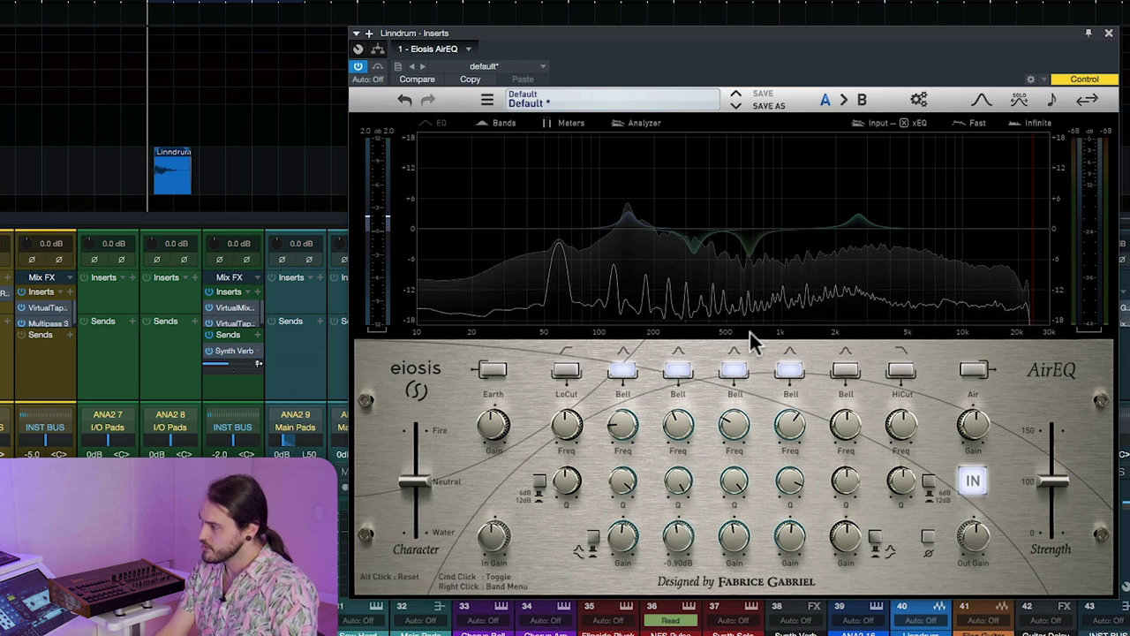
{"action": "left_click", "coordinate": [357, 66]}
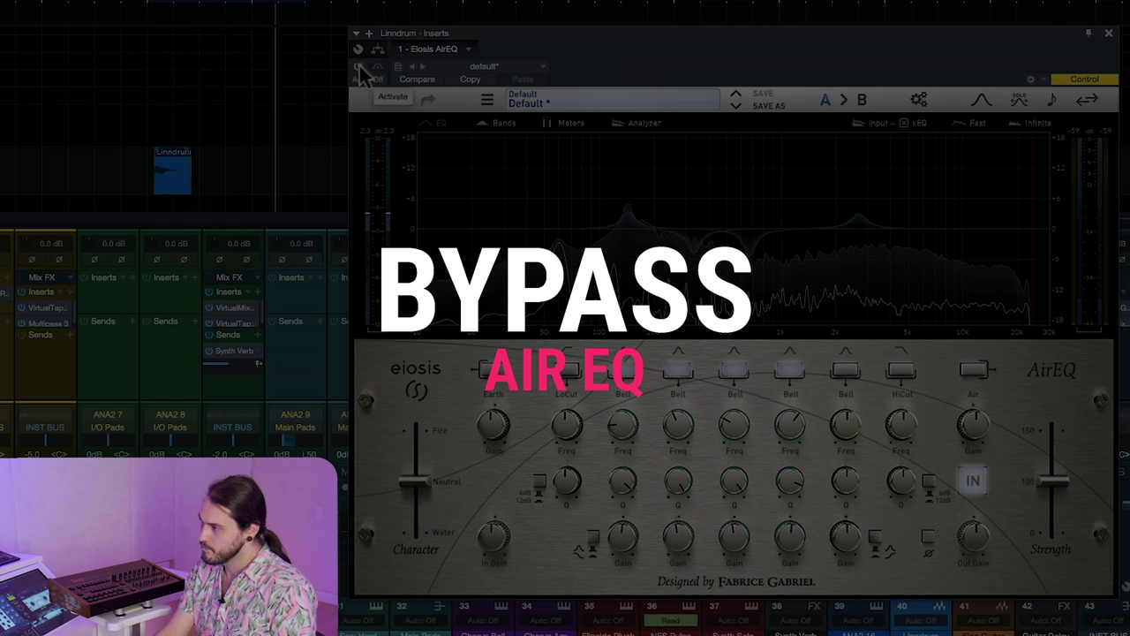
Step: Re-enable AirEQ, add a steep-slope low cut at 68.3 Hz, and adjust the high shelf
{"action": "left_click", "coordinate": [358, 66]}
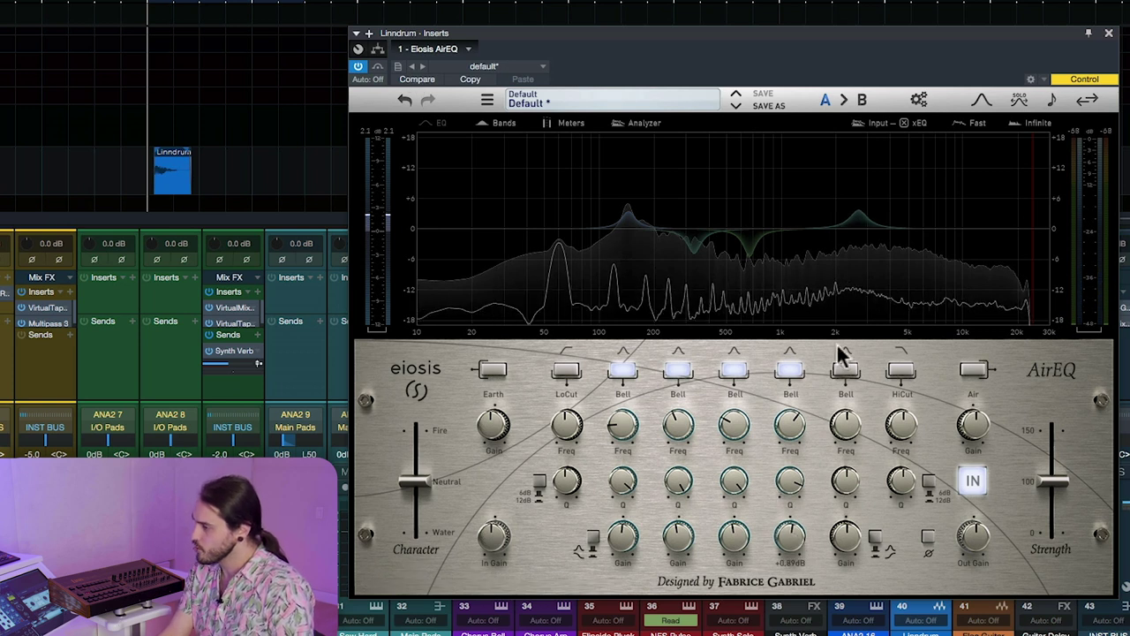
{"action": "left_click", "coordinate": [565, 372]}
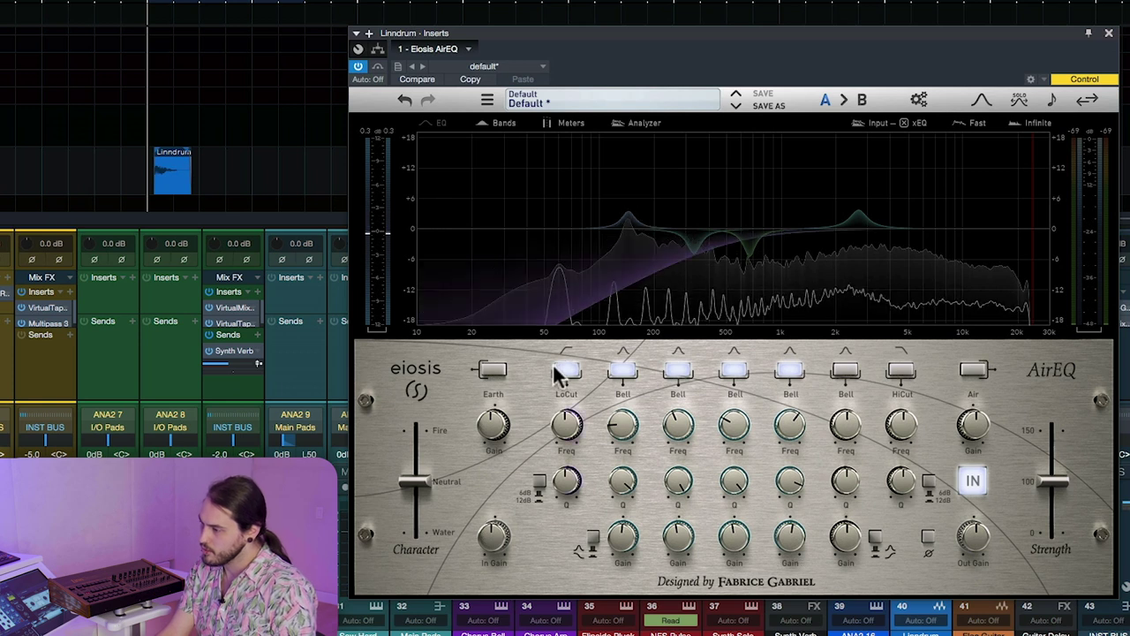
{"action": "left_click", "coordinate": [538, 484]}
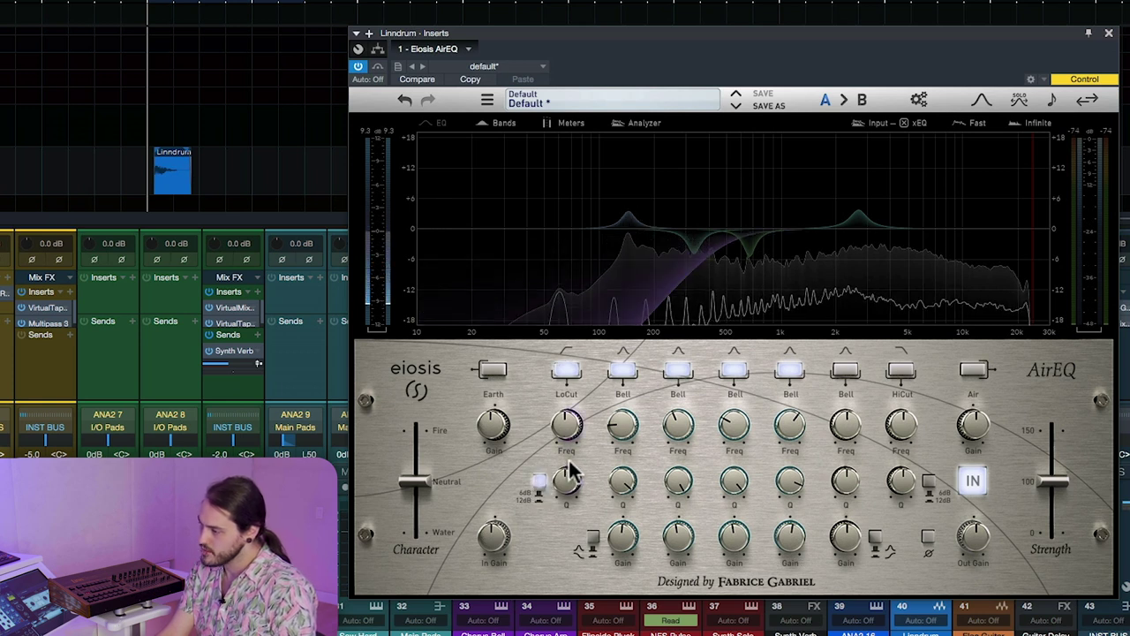
{"action": "left_click_drag", "start_coordinate": [569, 432], "coordinate": [558, 502]}
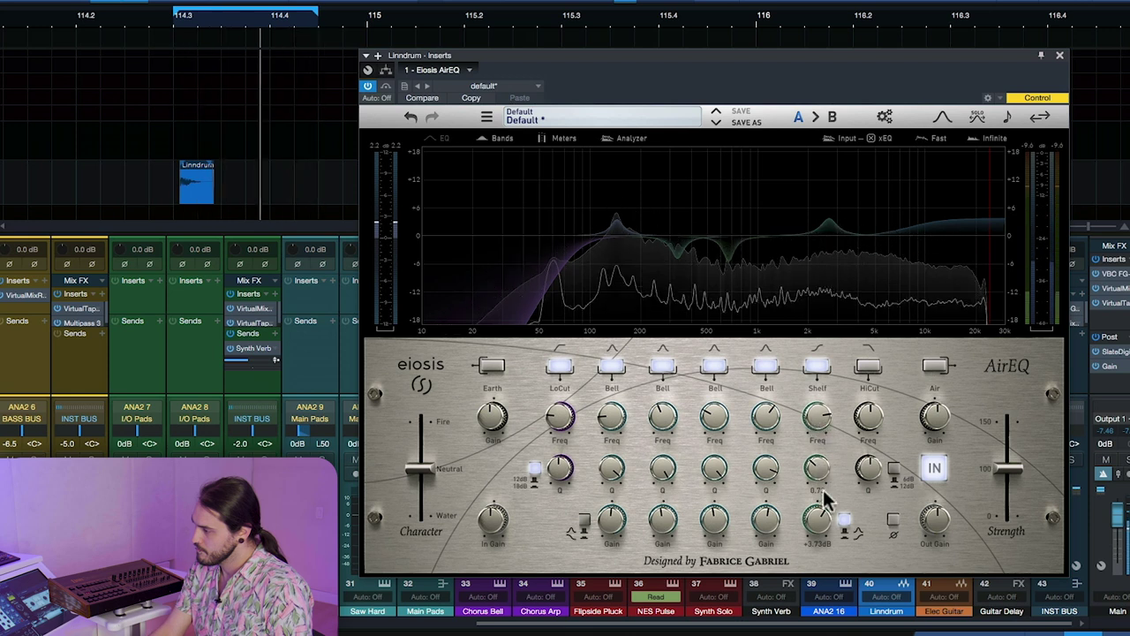
{"action": "scroll", "coordinate": [823, 521], "scroll_direction": "down", "scroll_amount": 3}
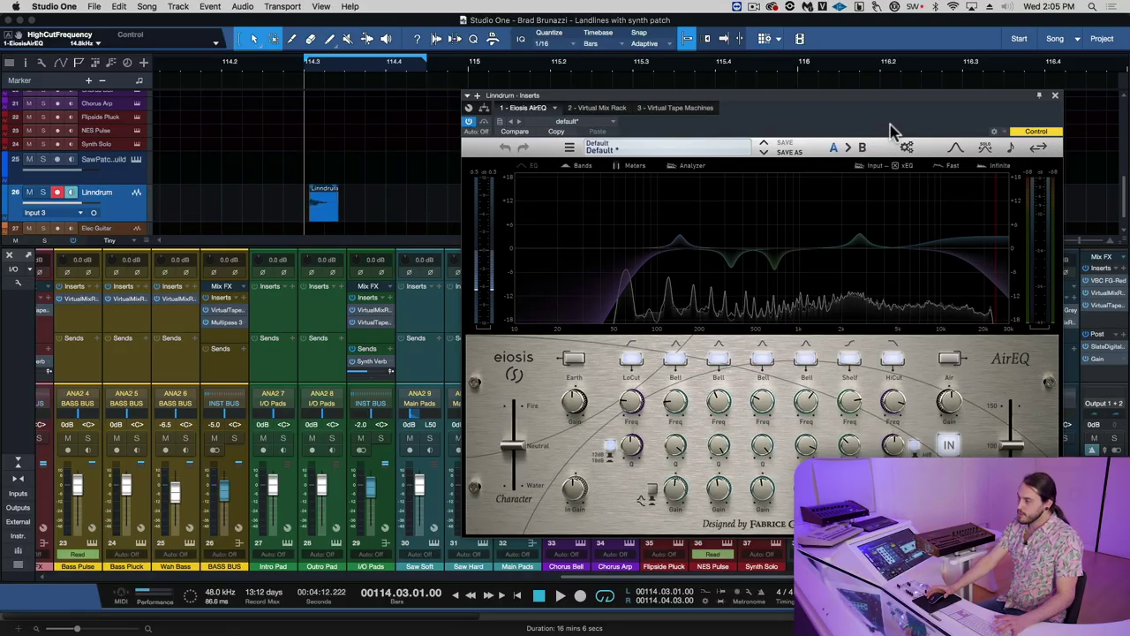
Step: Close AirEQ, reset the Linndrum's Virtual Mix Rack to Empty, and load FG-Stress in slot A at a 3:1 ratio
{"action": "left_click_drag", "start_coordinate": [918, 106], "coordinate": [747, 93]}
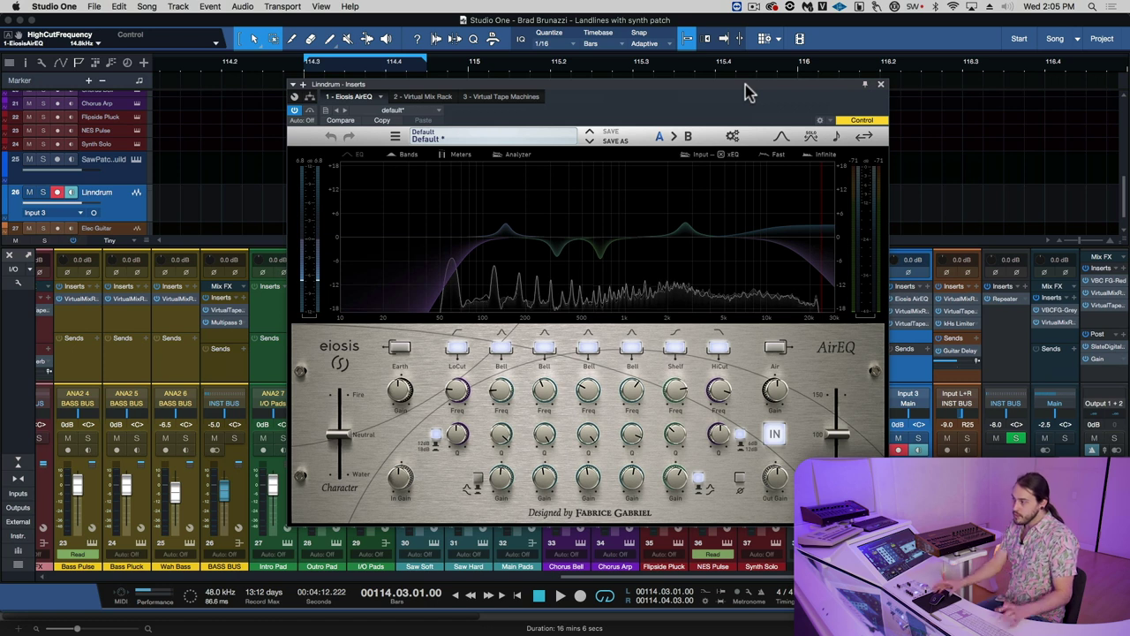
{"action": "left_click", "coordinate": [881, 89]}
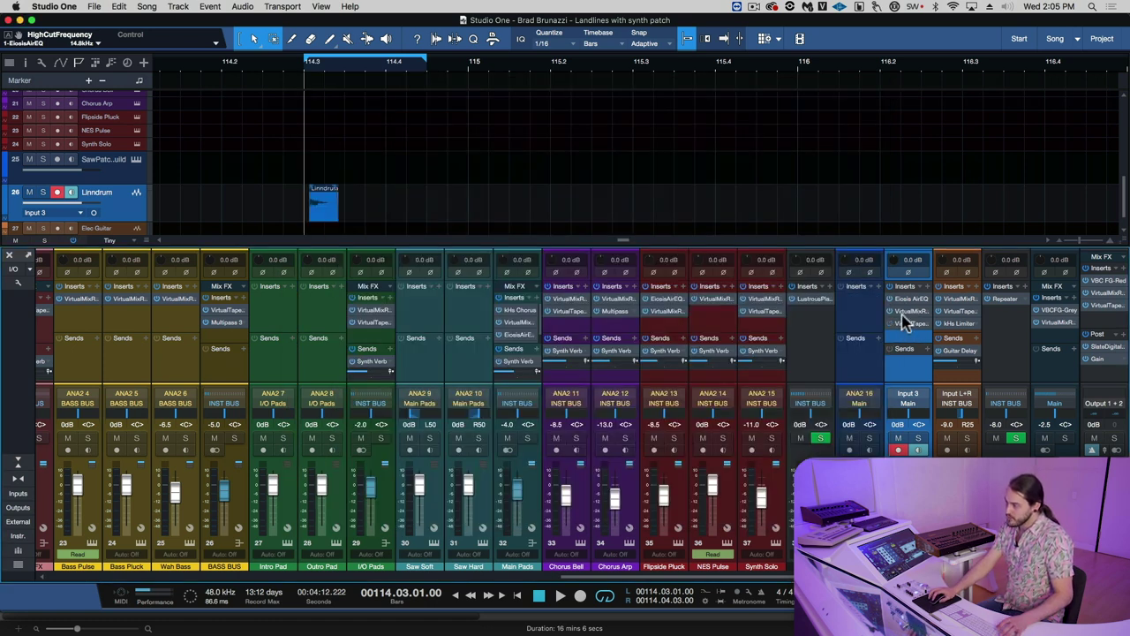
{"action": "left_click", "coordinate": [912, 312]}
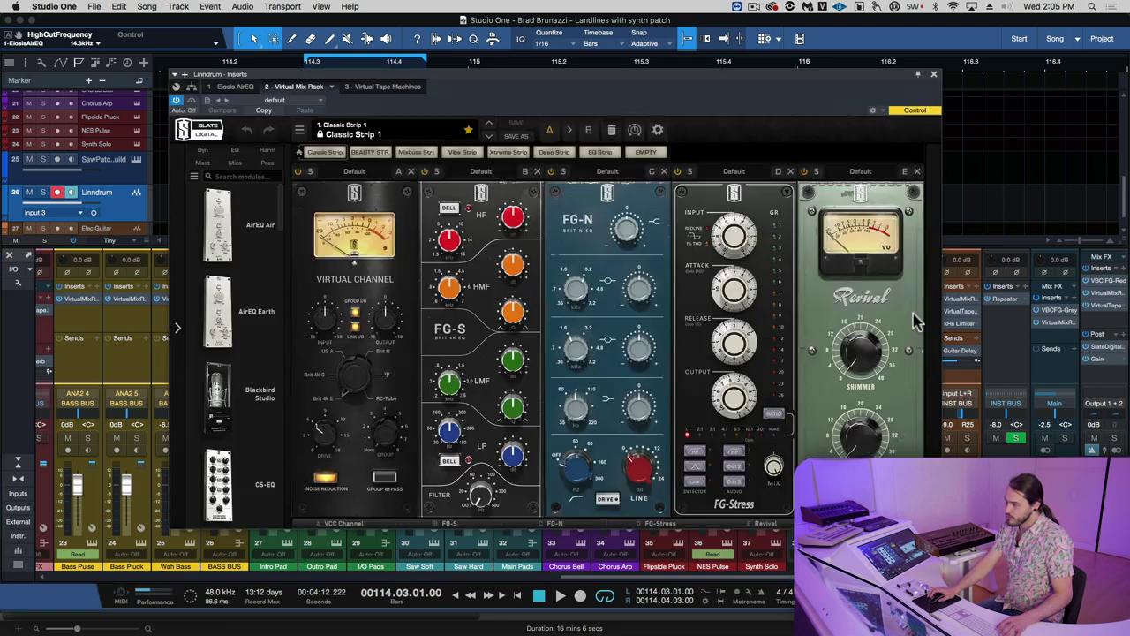
{"action": "left_click", "coordinate": [613, 130]}
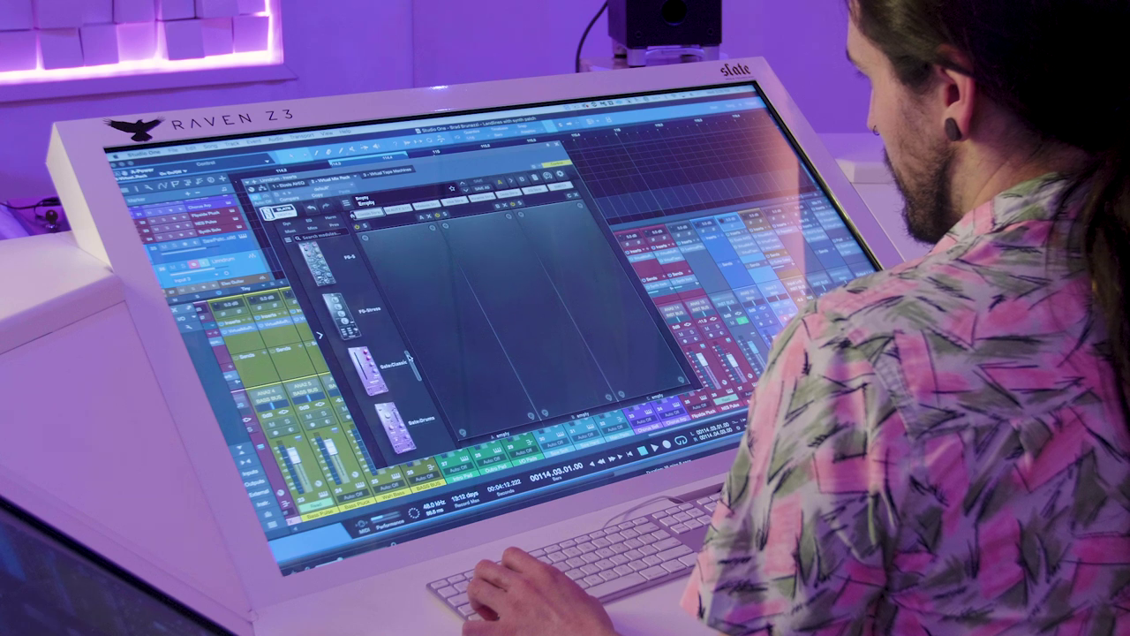
{"action": "left_click_drag", "start_coordinate": [344, 314], "coordinate": [411, 318]}
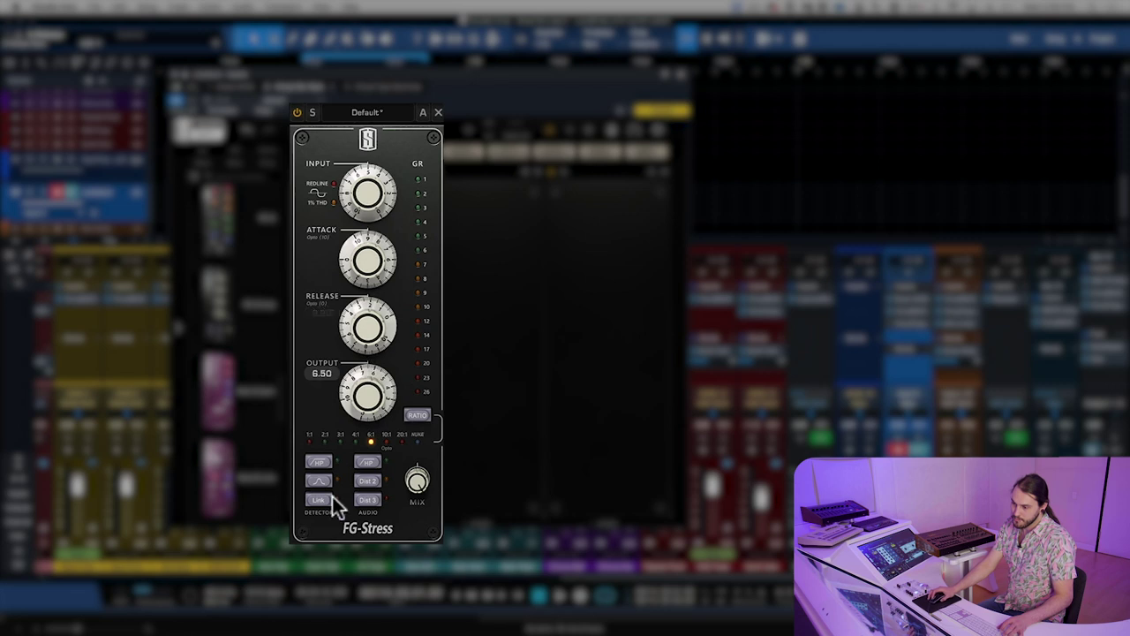
{"action": "left_click", "coordinate": [340, 439]}
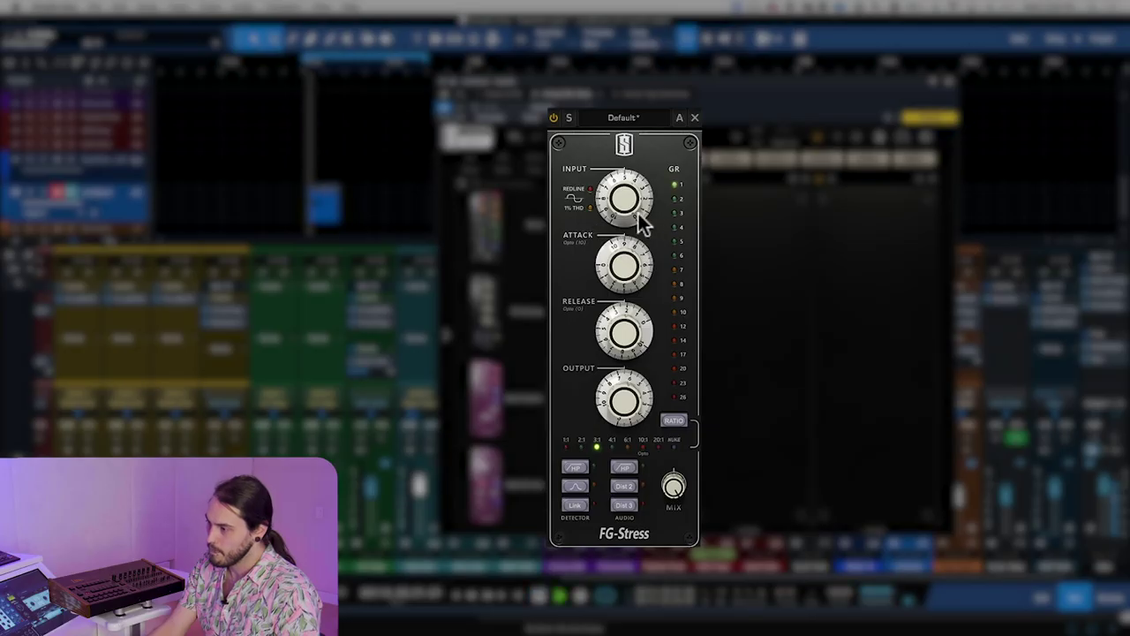
Step: Drive the FG-Stress input, audition Dist 3 and Dist 2, enable the middle detector filter, and settle the input at 7.20
{"action": "left_click_drag", "start_coordinate": [610, 196], "coordinate": [624, 168]}
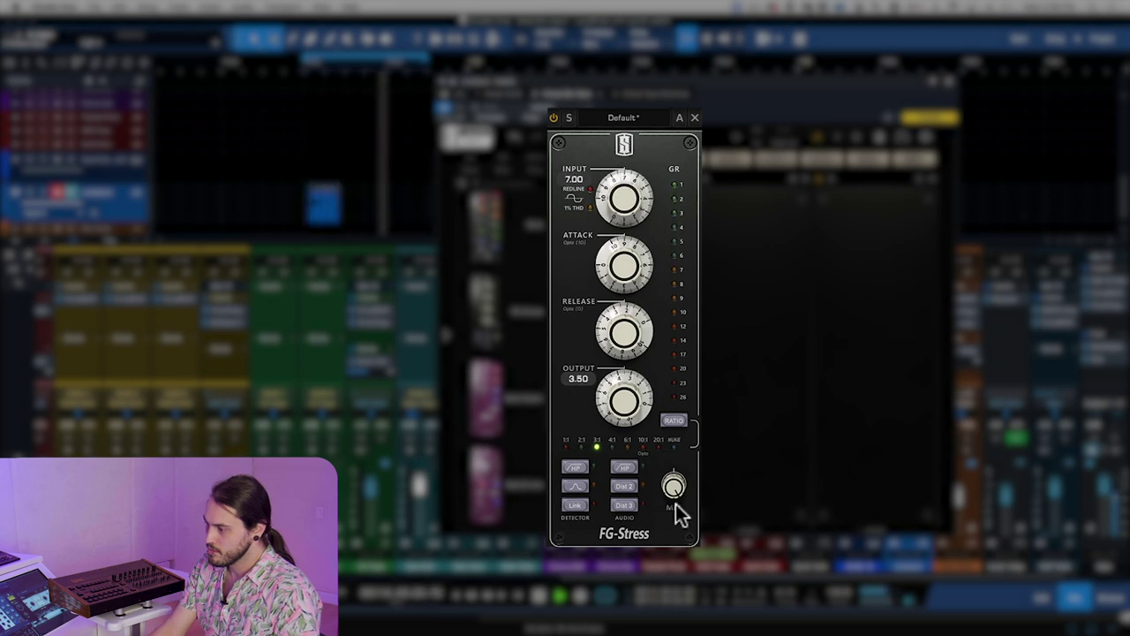
{"action": "left_click", "coordinate": [633, 504]}
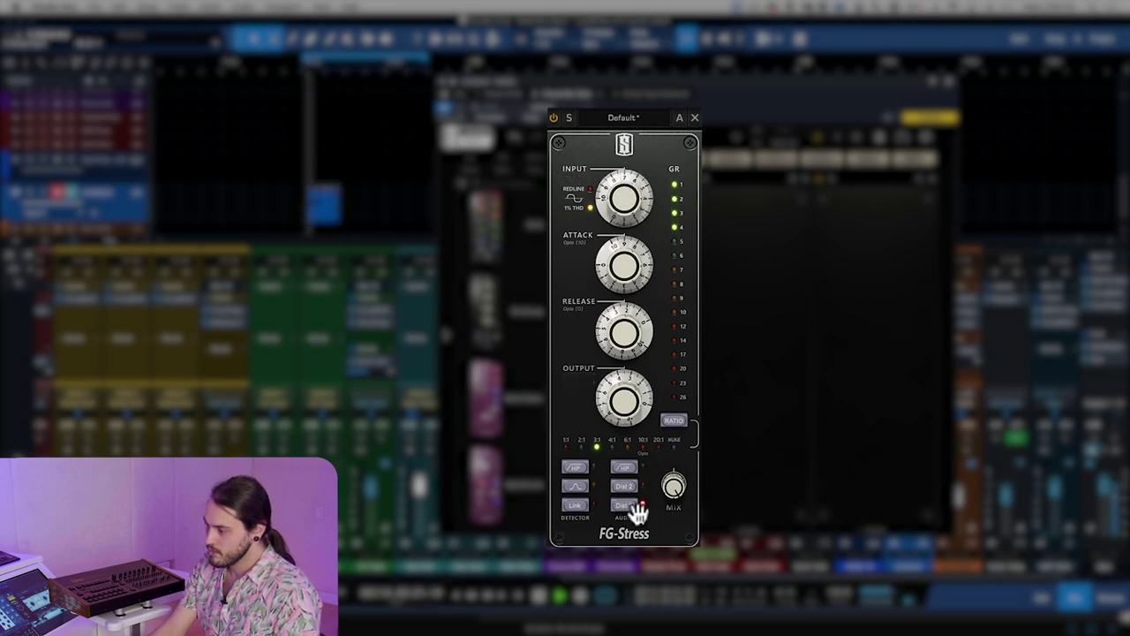
{"action": "left_click", "coordinate": [623, 486]}
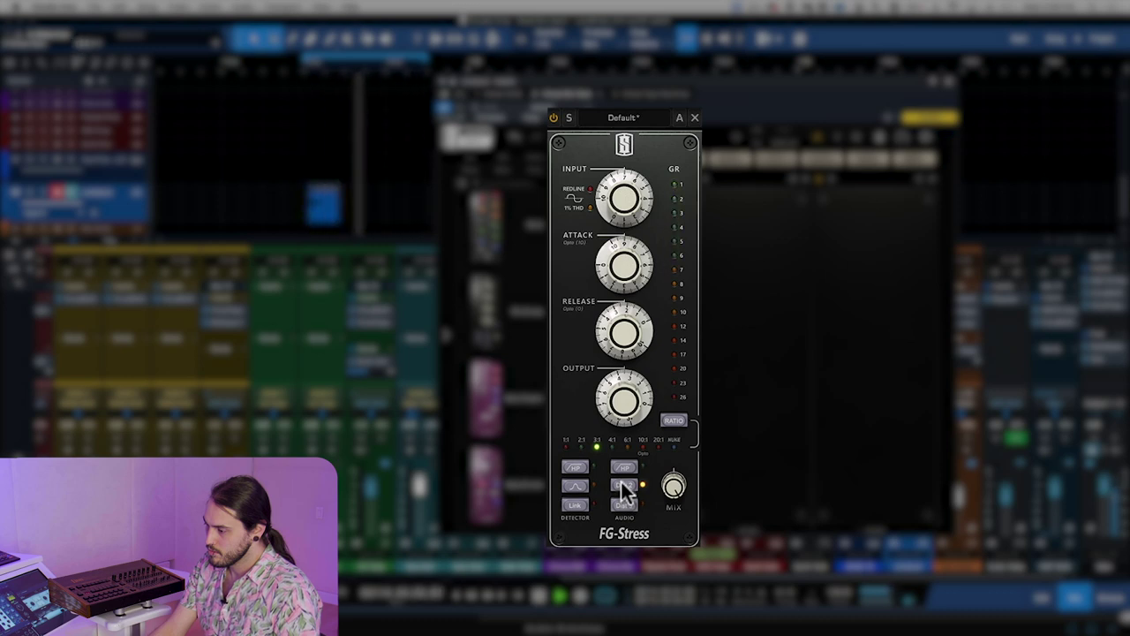
{"action": "left_click", "coordinate": [575, 488]}
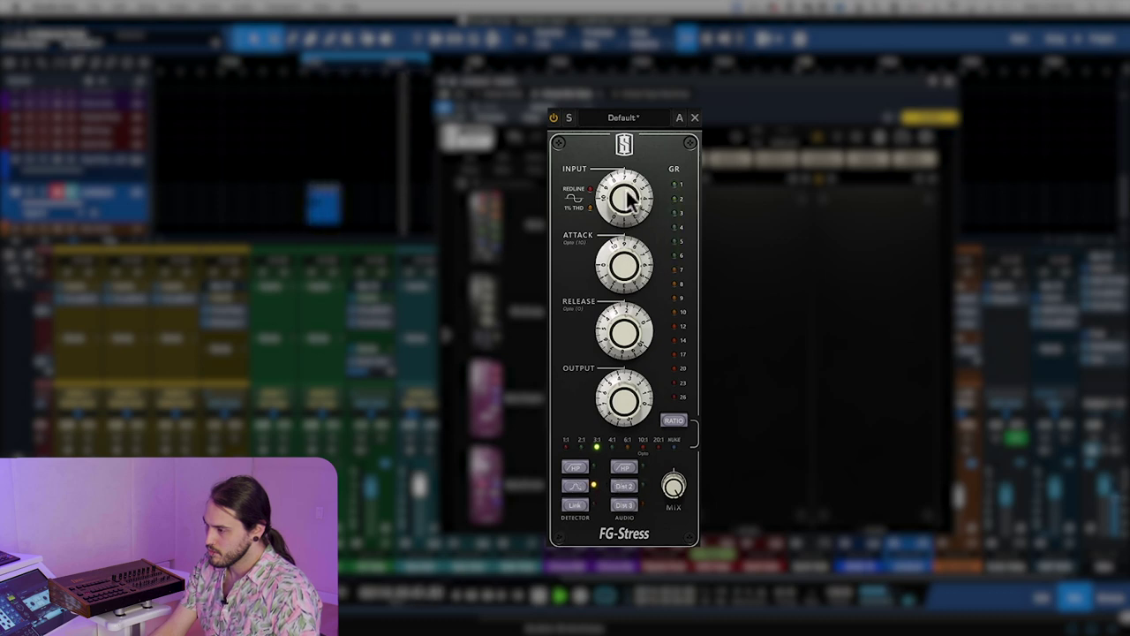
{"action": "mouse_move", "coordinate": [627, 200]}
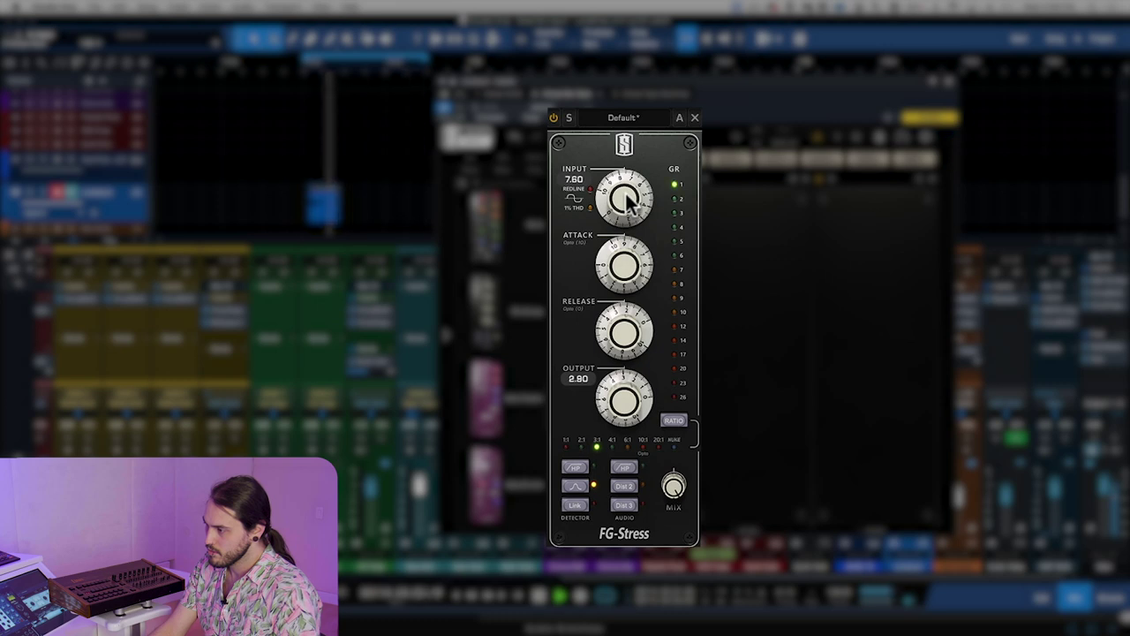
{"action": "left_click_drag", "start_coordinate": [623, 194], "coordinate": [625, 208]}
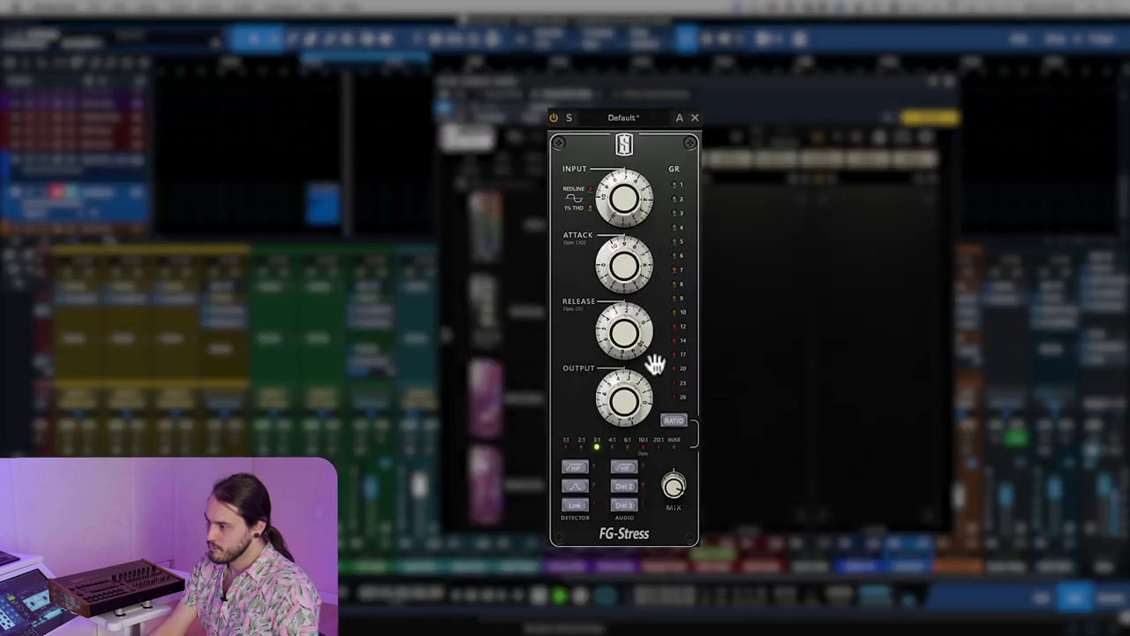
{"action": "mouse_move", "coordinate": [625, 396]}
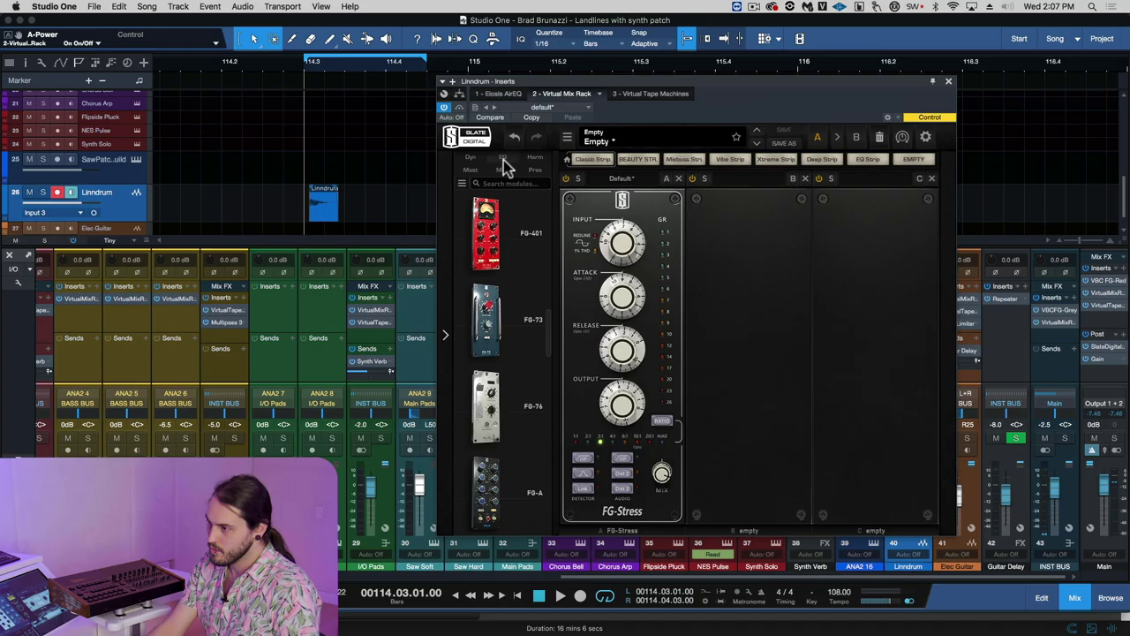
Step: Add the New York preamp module to slot B of the Linndrum rack
{"action": "left_click", "coordinate": [503, 169]}
{"action": "left_click", "coordinate": [534, 170]}
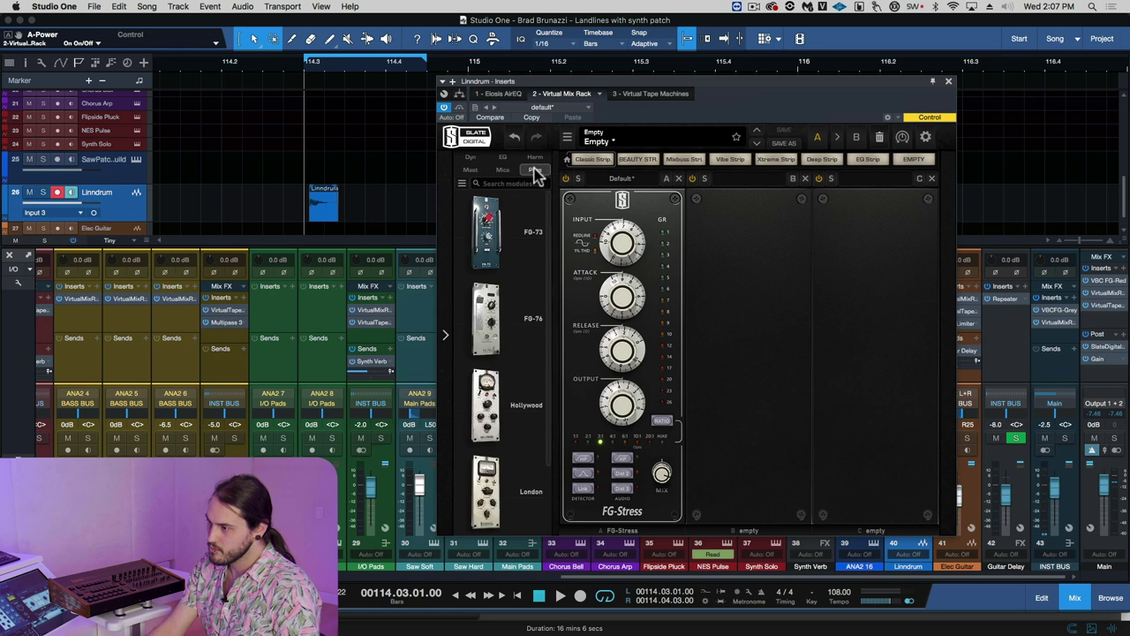
{"action": "scroll", "coordinate": [494, 296], "scroll_direction": "down", "scroll_amount": 2}
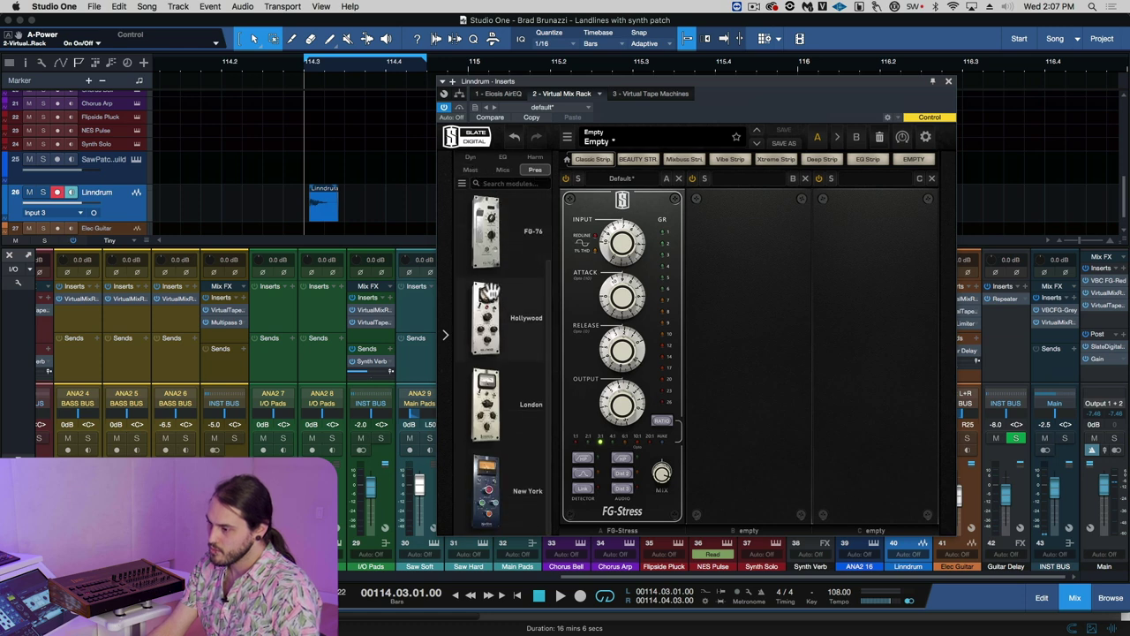
{"action": "left_click_drag", "start_coordinate": [510, 485], "coordinate": [748, 459]}
Step: Set New York saturation to about 9.1 and output to -1.18 dB, A/B it with bypass, and lower the mix
{"action": "left_click_drag", "start_coordinate": [748, 367], "coordinate": [786, 247]}
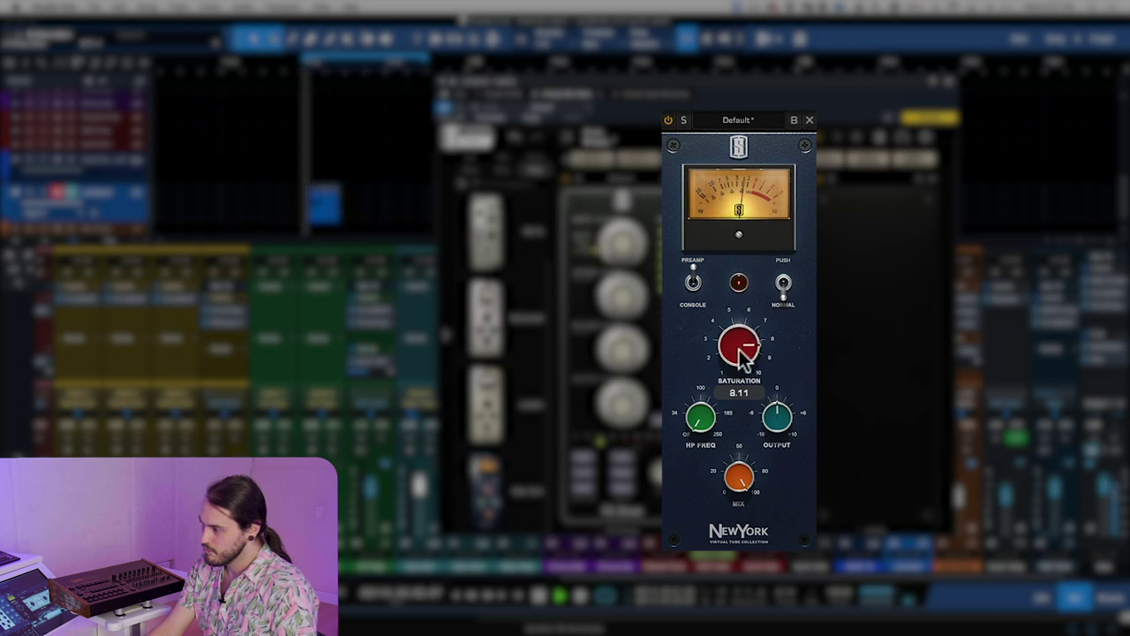
{"action": "scroll", "coordinate": [740, 343], "scroll_direction": "up", "scroll_amount": 5}
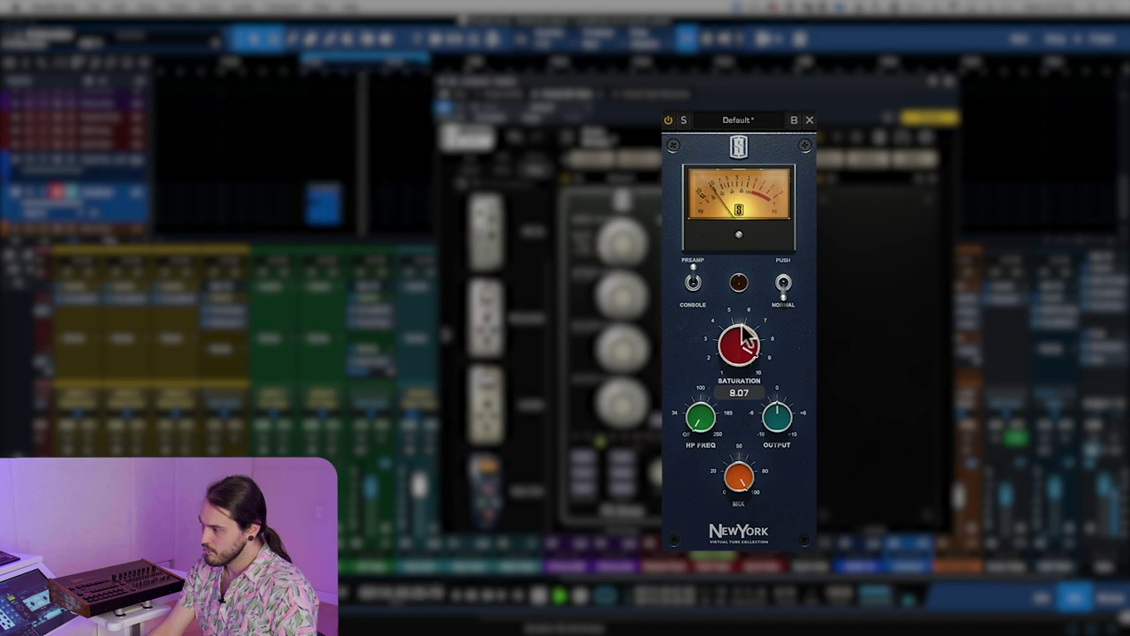
{"action": "scroll", "coordinate": [741, 346], "scroll_direction": "down", "scroll_amount": 4}
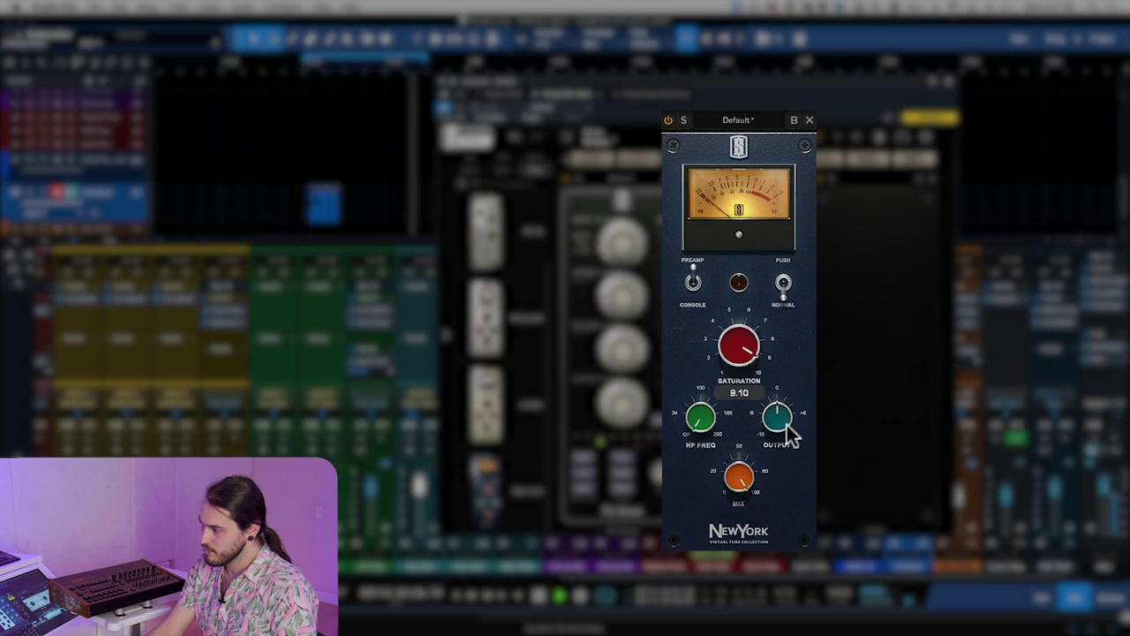
{"action": "scroll", "coordinate": [781, 422], "scroll_direction": "down", "scroll_amount": 3}
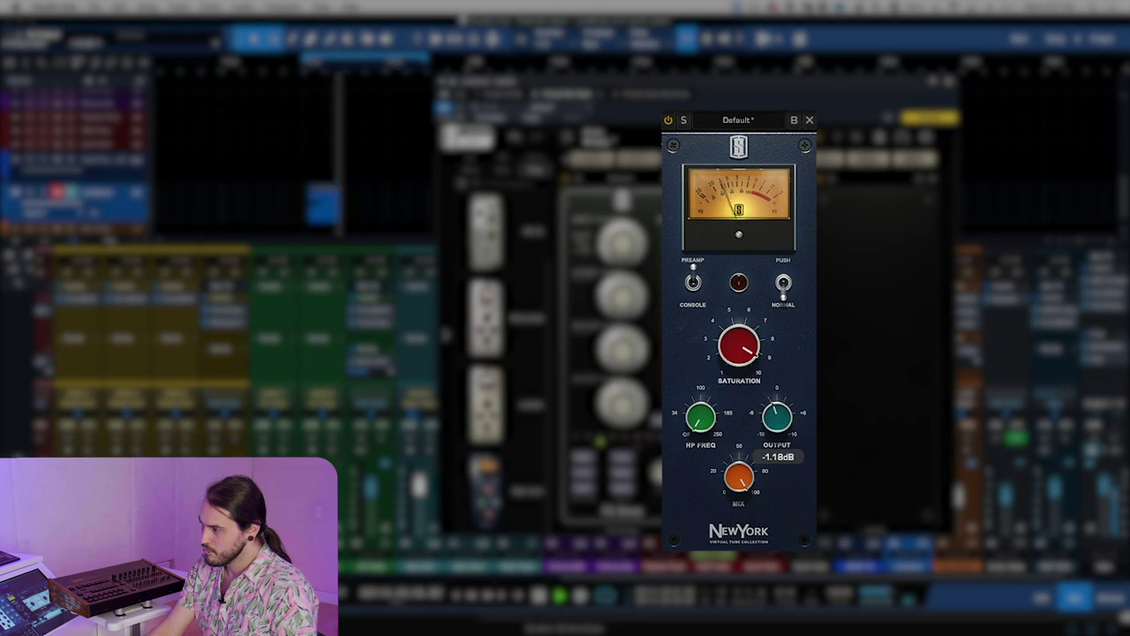
{"action": "left_click", "coordinate": [668, 119]}
{"action": "left_click", "coordinate": [668, 120]}
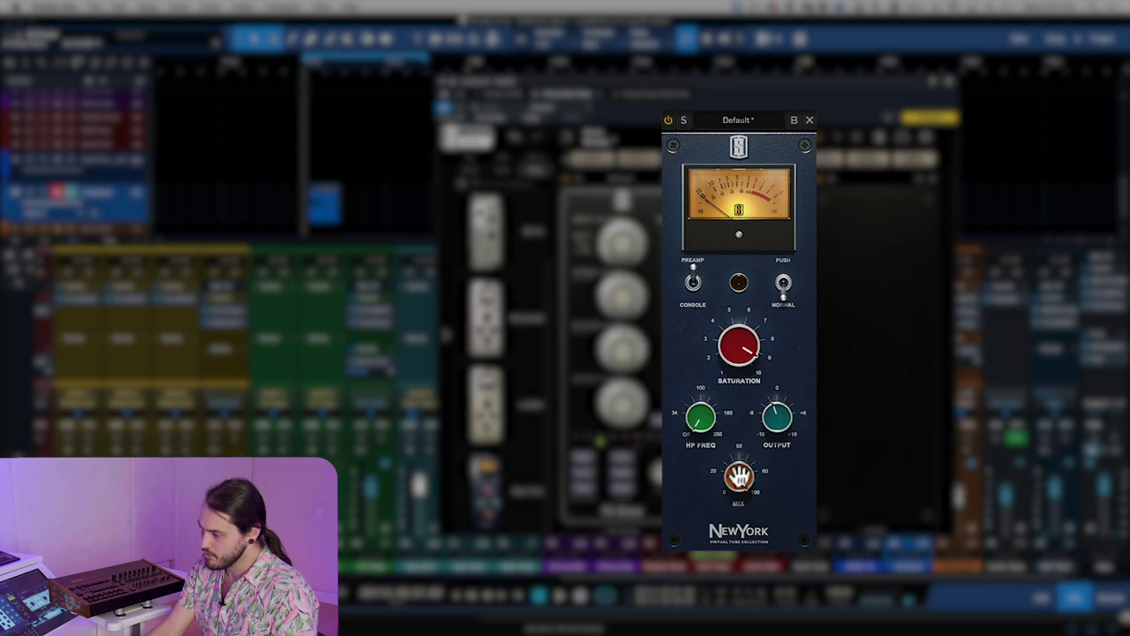
{"action": "left_click_drag", "start_coordinate": [738, 477], "coordinate": [731, 534]}
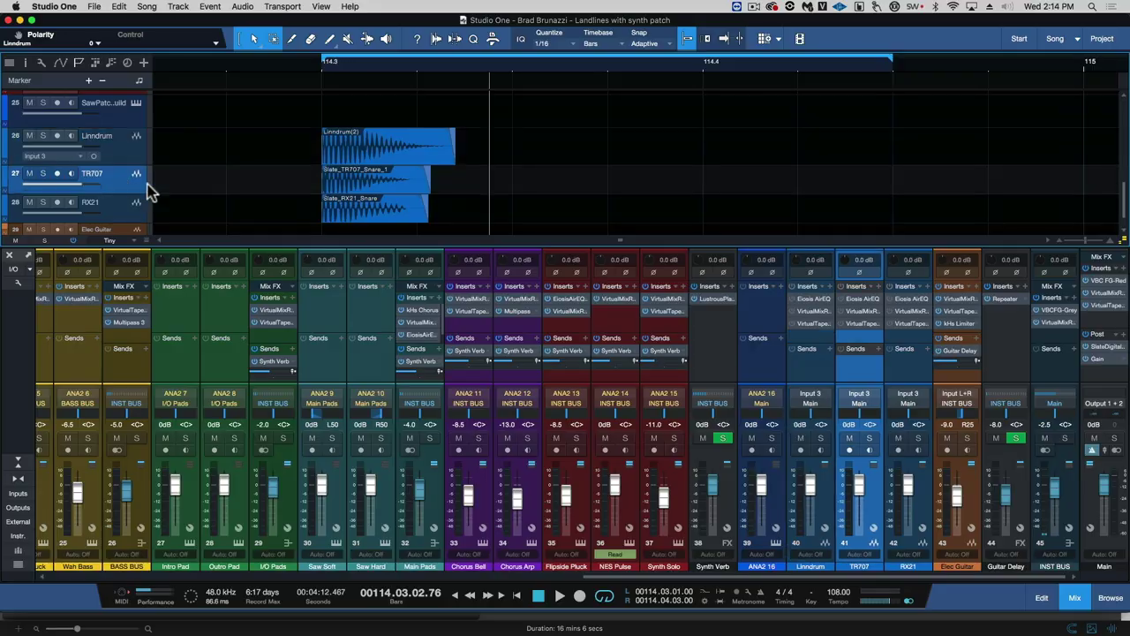
Step: Select the Linndrum, TR707 and RX21 channels and add a bus for them named SNARE2
{"action": "left_click", "coordinate": [912, 343], "text": "shift"}
{"action": "left_click", "coordinate": [820, 343], "text": "shift"}
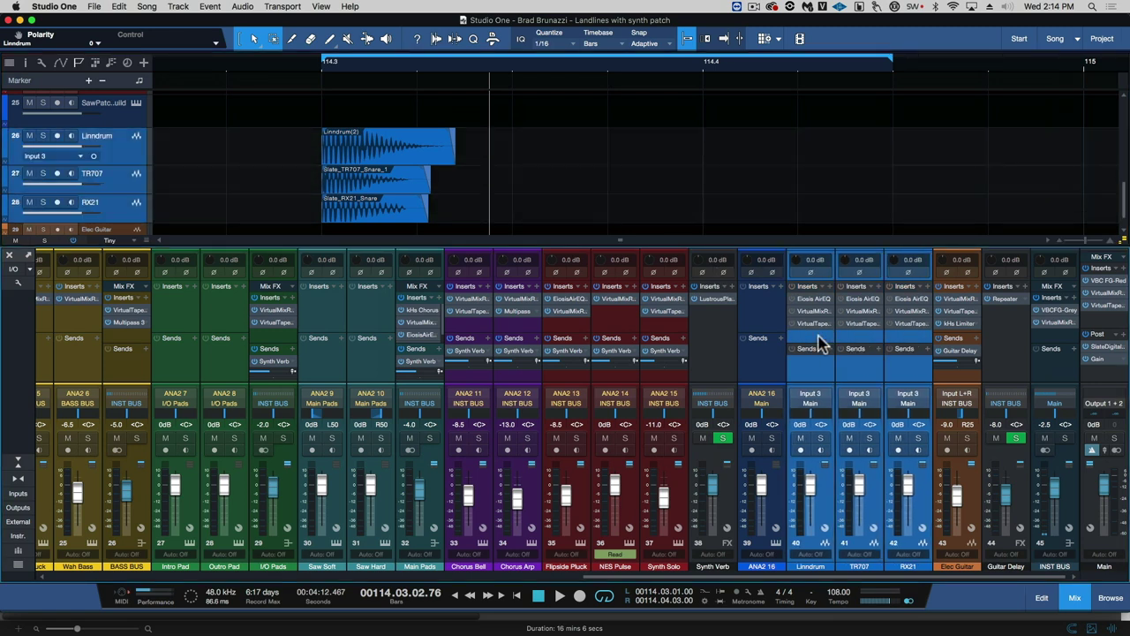
{"action": "right_click", "coordinate": [860, 369]}
{"action": "left_click", "coordinate": [923, 448]}
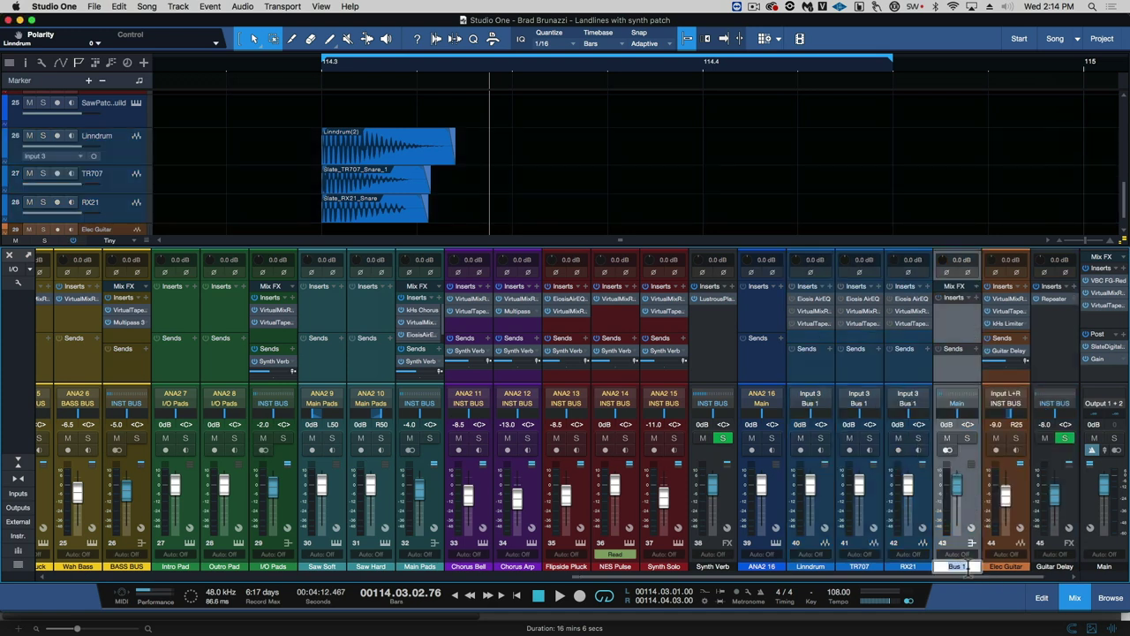
{"action": "type", "text": "SNARE2"}
{"action": "key", "text": "Return"}
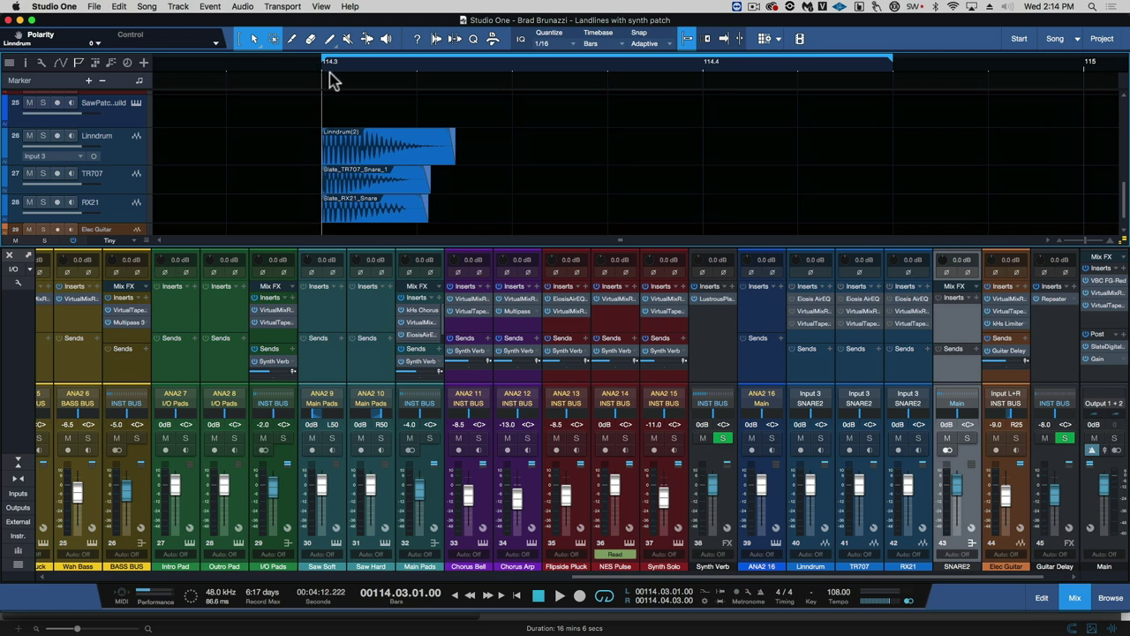
{"action": "left_click", "coordinate": [325, 150]}
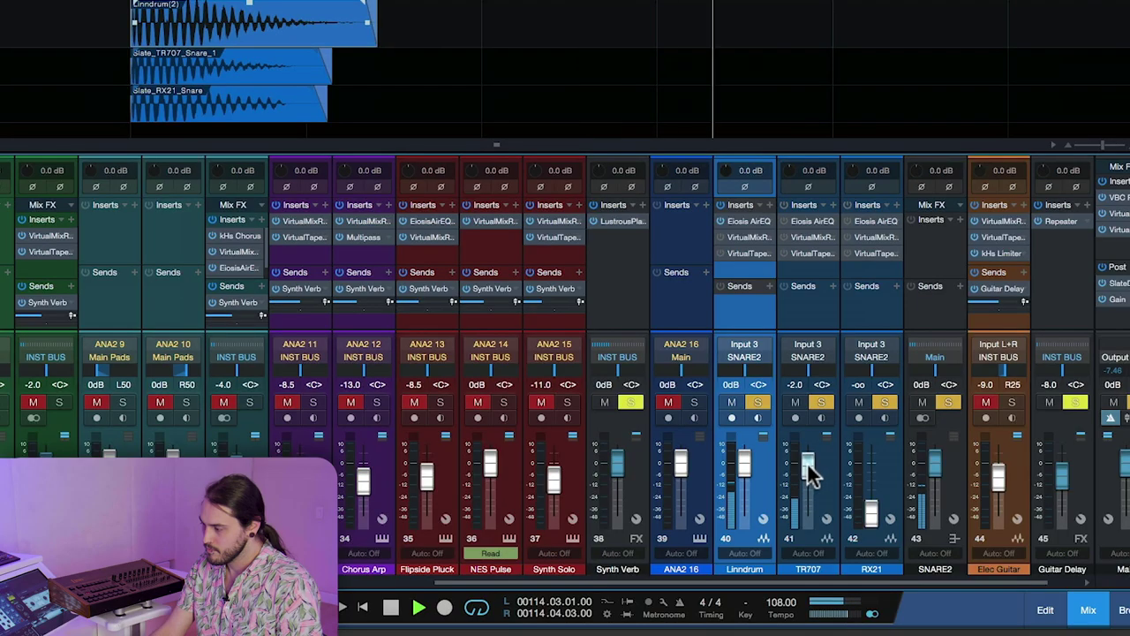
Step: Pull the TR707 fader down to -2.5 dB and raise RX21 from silence into the mix
{"action": "left_click_drag", "start_coordinate": [805, 459], "coordinate": [808, 462]}
{"action": "left_click_drag", "start_coordinate": [863, 503], "coordinate": [876, 466]}
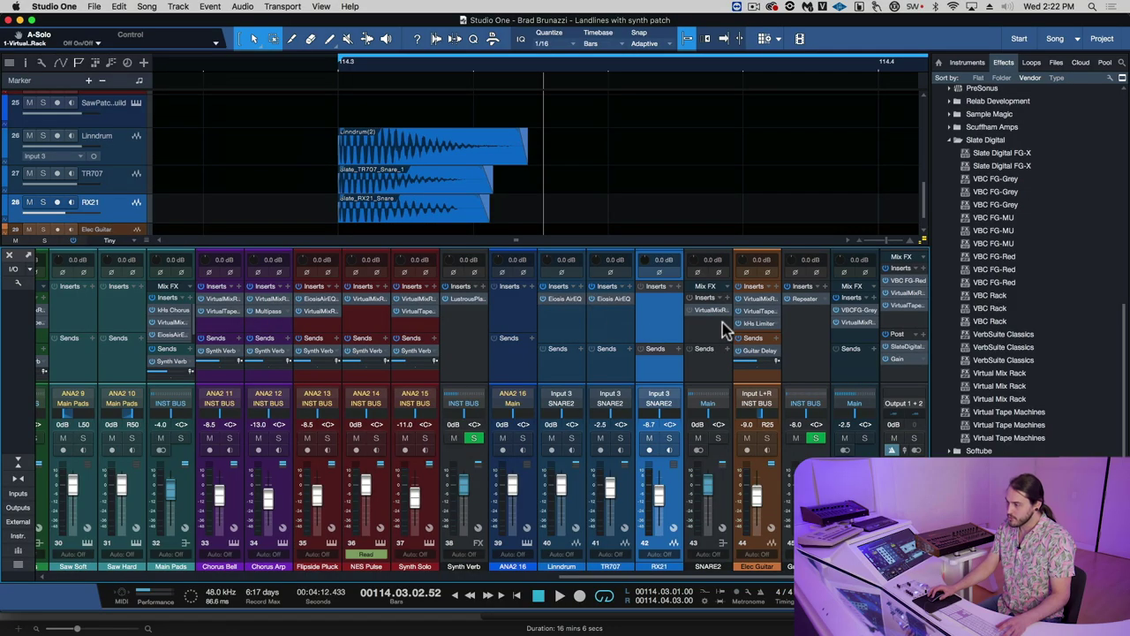
Step: Select the SNARE2 bus channel and open its Virtual Mix Rack insert
{"action": "left_click", "coordinate": [724, 402]}
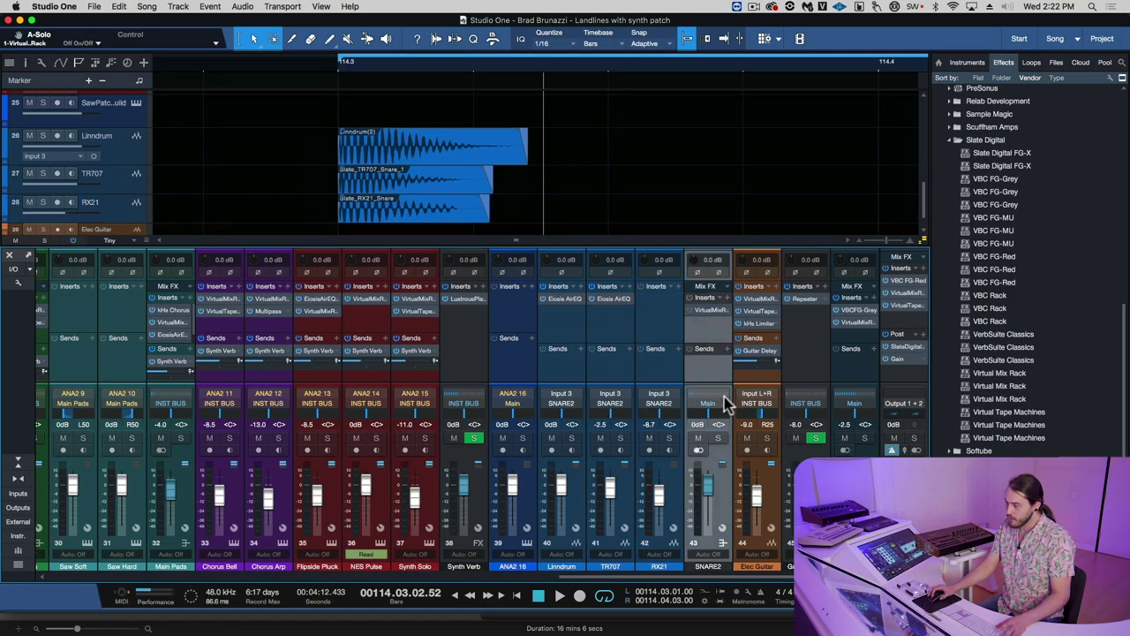
{"action": "left_click", "coordinate": [711, 311]}
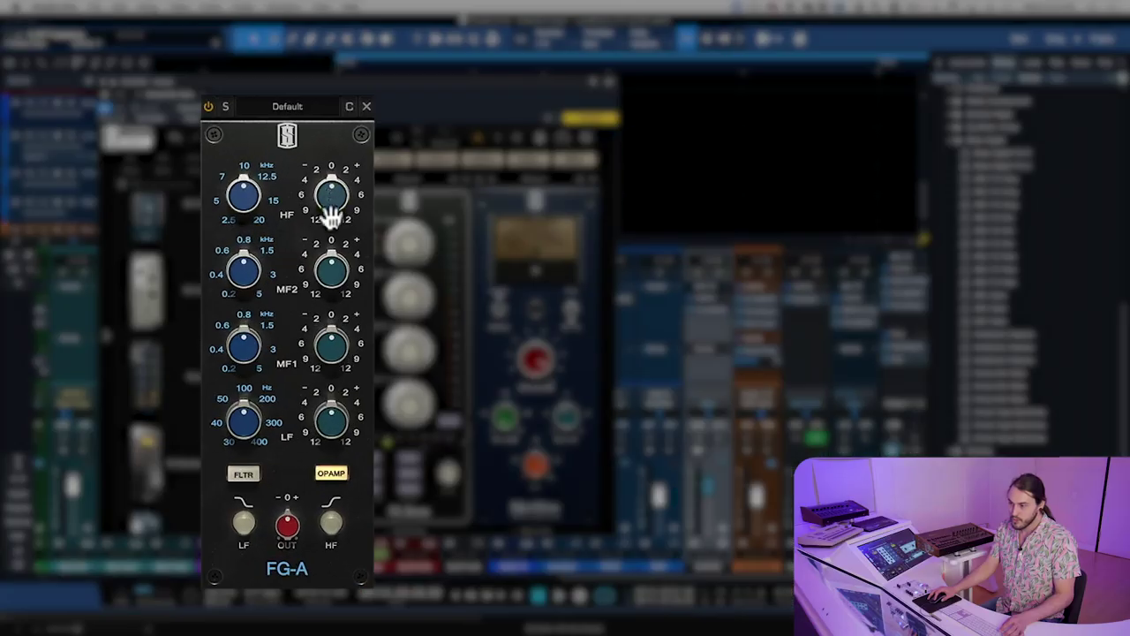
Step: Switch on the FG-A HF band, then tune its frequency and gain for a high-frequency boost near 3.81 kHz
{"action": "left_click", "coordinate": [332, 524]}
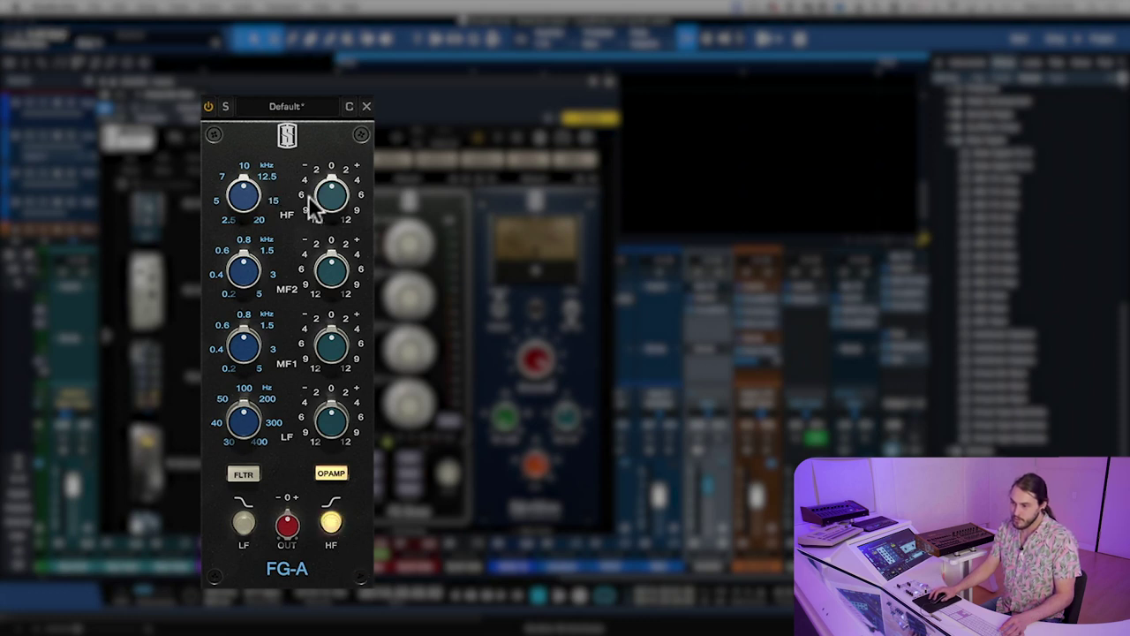
{"action": "mouse_move", "coordinate": [336, 205]}
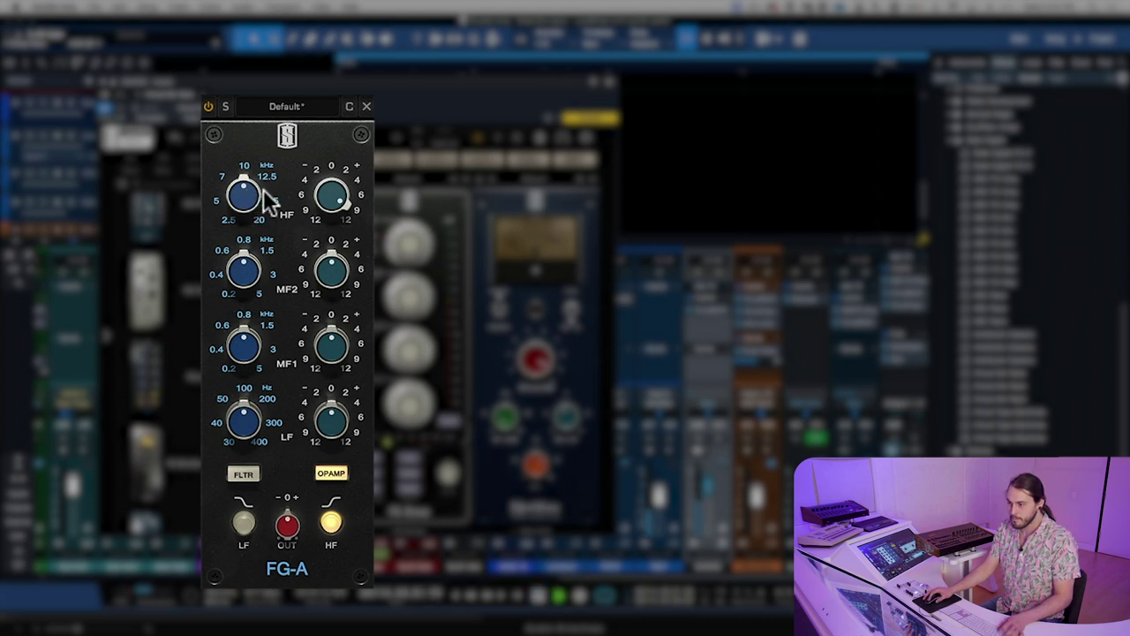
{"action": "mouse_move", "coordinate": [248, 191]}
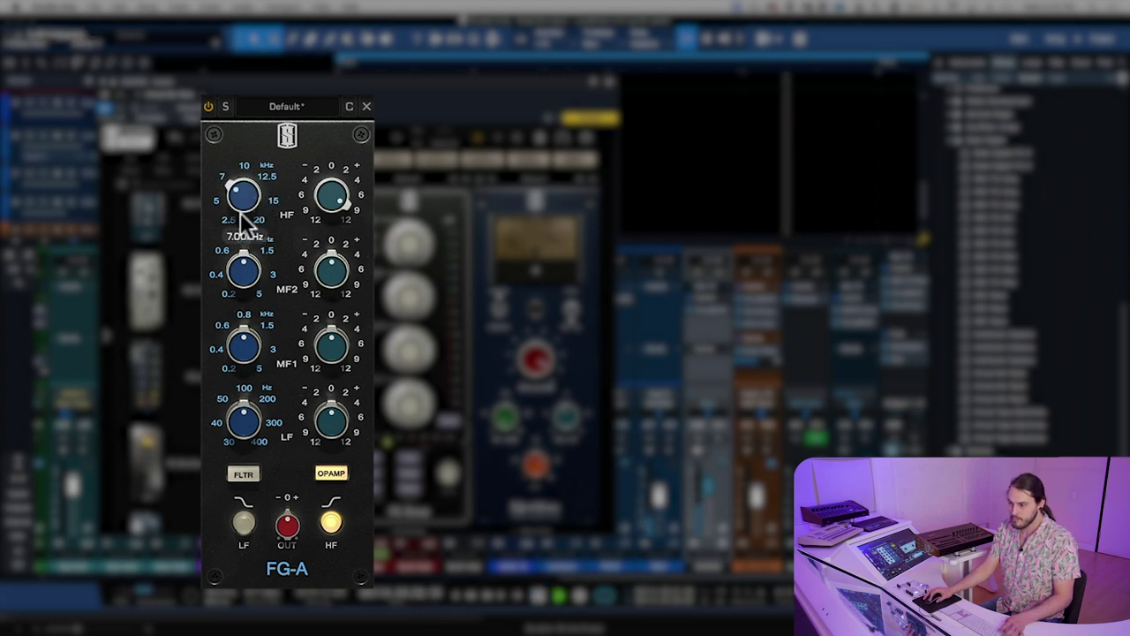
{"action": "scroll", "coordinate": [242, 196], "scroll_direction": "down", "scroll_amount": 3}
{"action": "left_click_drag", "start_coordinate": [240, 196], "coordinate": [240, 151]}
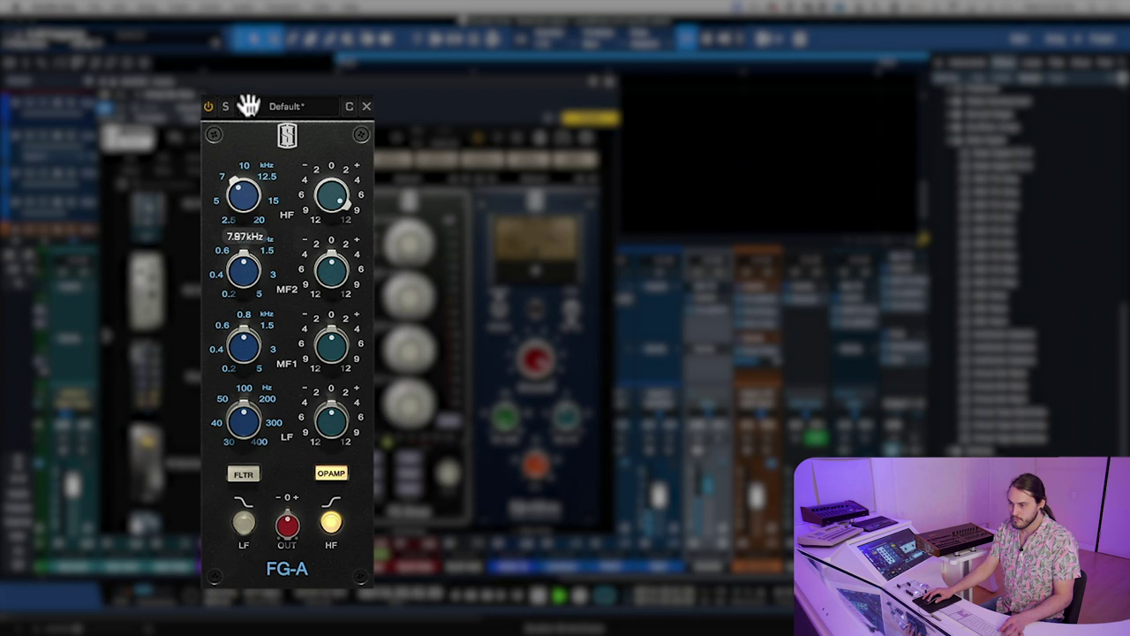
{"action": "scroll", "coordinate": [327, 189], "scroll_direction": "down", "scroll_amount": 1}
{"action": "scroll", "coordinate": [245, 190], "scroll_direction": "down", "scroll_amount": 2}
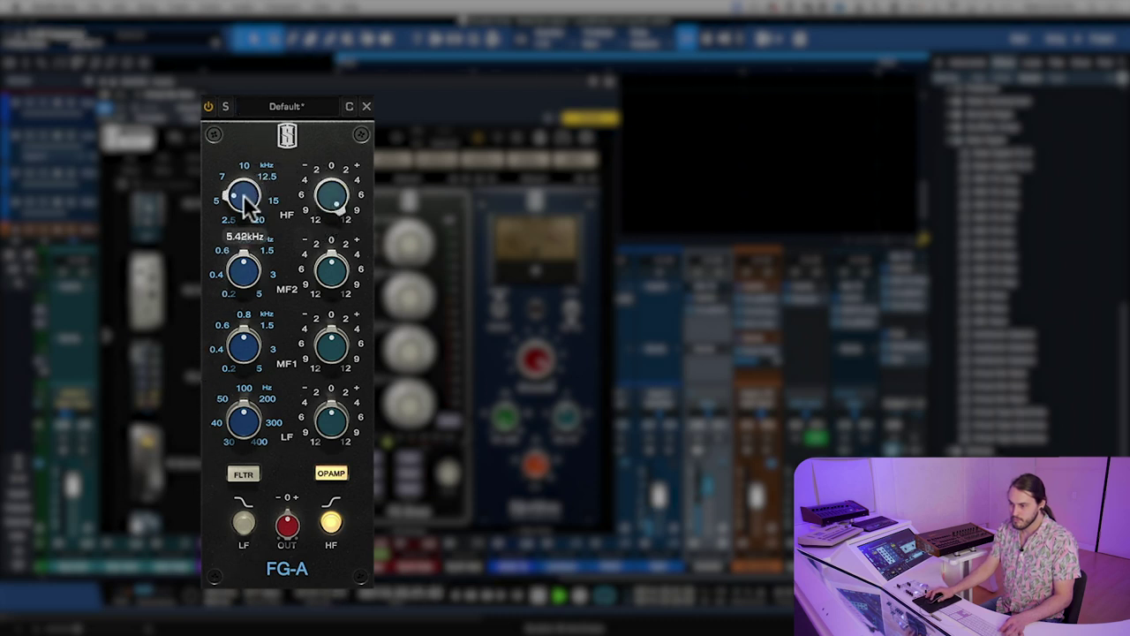
{"action": "scroll", "coordinate": [246, 199], "scroll_direction": "down", "scroll_amount": 2}
{"action": "scroll", "coordinate": [251, 205], "scroll_direction": "down", "scroll_amount": 2}
{"action": "scroll", "coordinate": [252, 278], "scroll_direction": "down", "scroll_amount": 1}
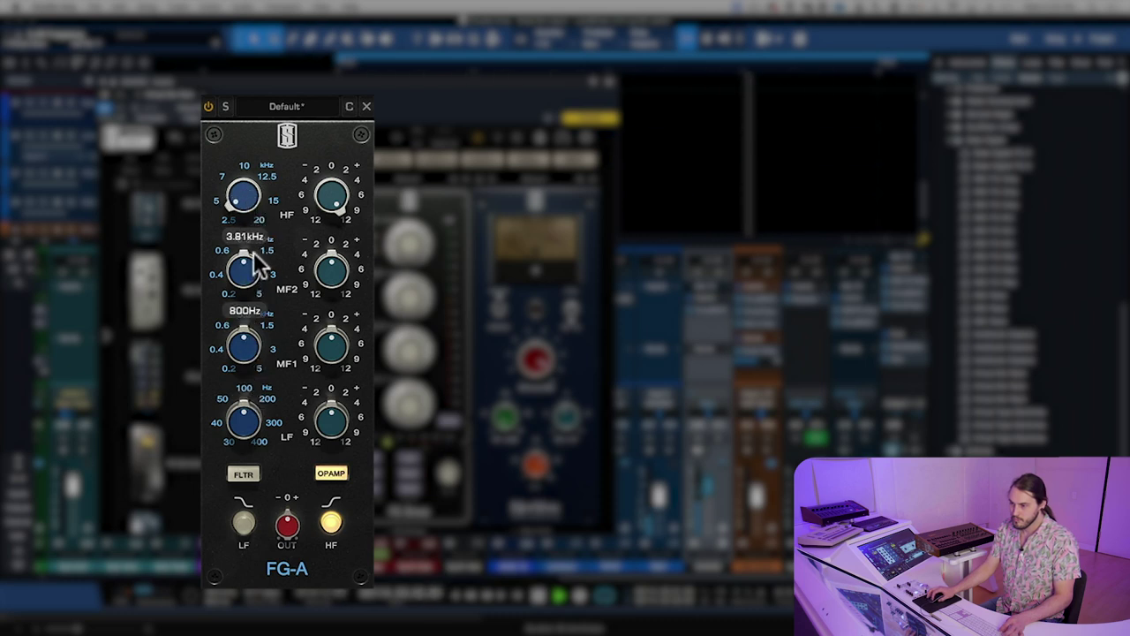
{"action": "scroll", "coordinate": [328, 189], "scroll_direction": "up", "scroll_amount": 3}
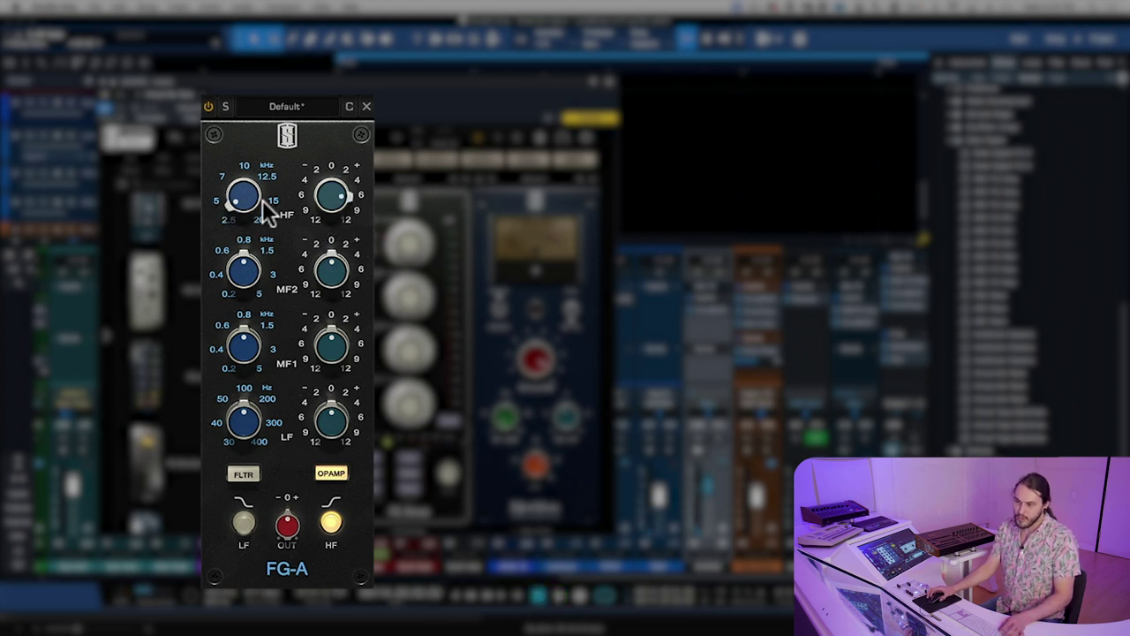
{"action": "scroll", "coordinate": [262, 200], "scroll_direction": "down", "scroll_amount": 2}
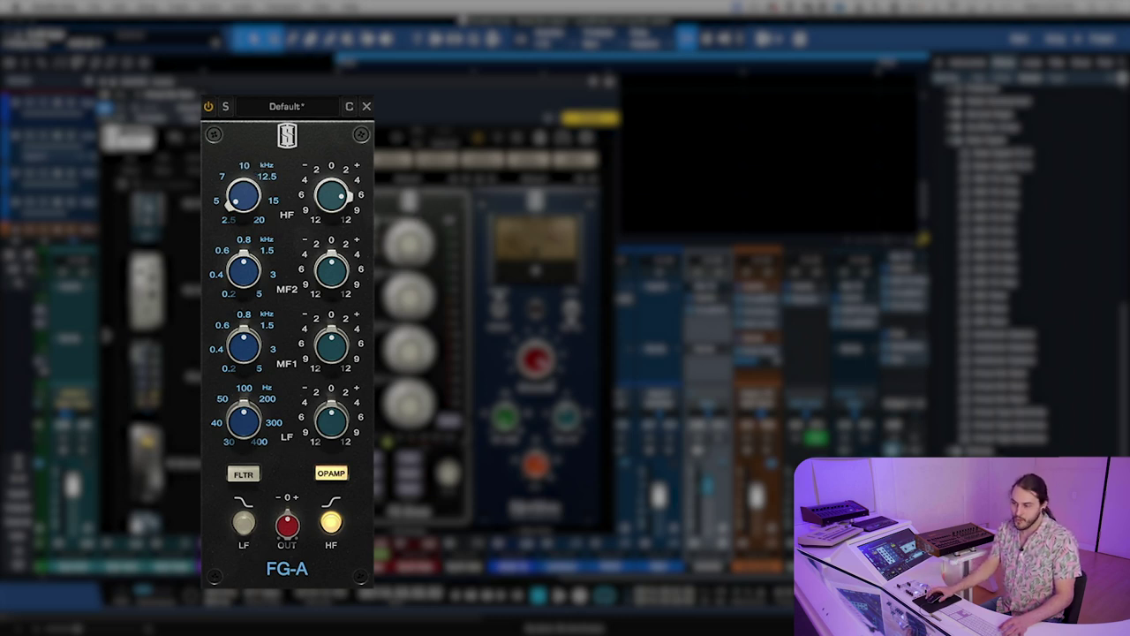
Step: Raise the SNARE2 FG-A MF2 frequency from 1.50 kHz to about 3.83 kHz
{"action": "mouse_move", "coordinate": [336, 274]}
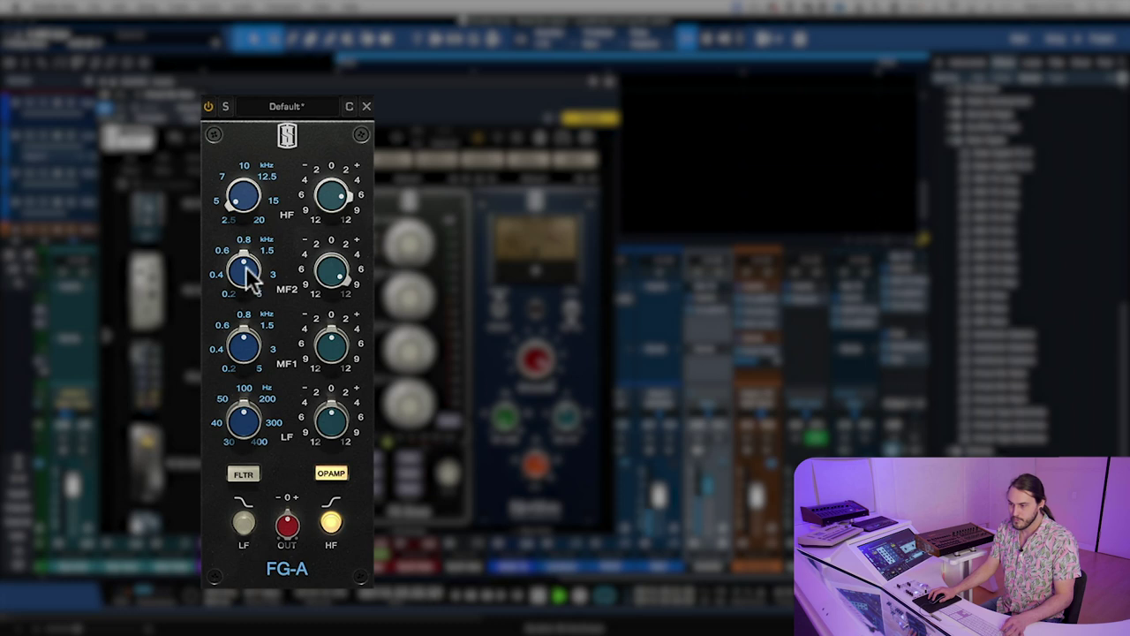
{"action": "mouse_move", "coordinate": [252, 270]}
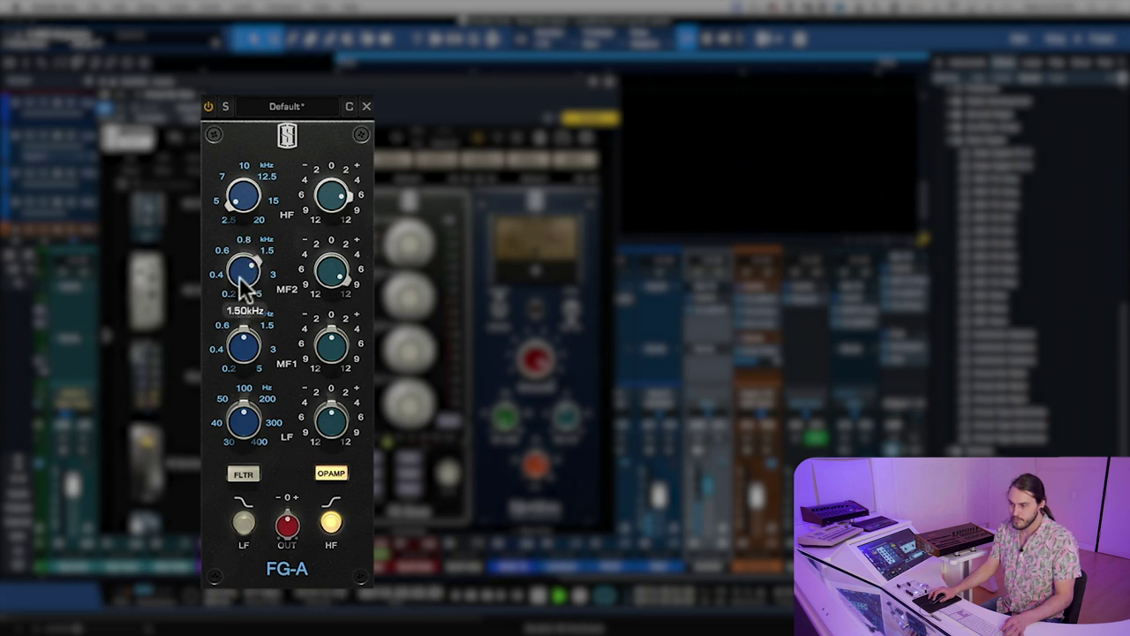
{"action": "scroll", "coordinate": [250, 268], "scroll_direction": "up", "scroll_amount": 5}
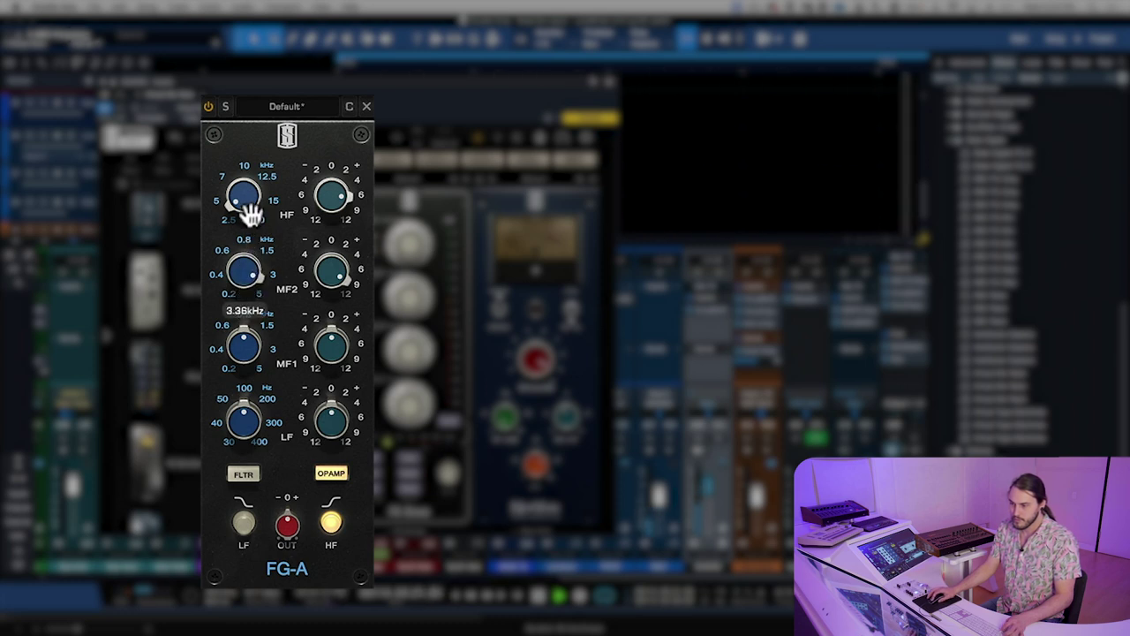
{"action": "mouse_move", "coordinate": [252, 205]}
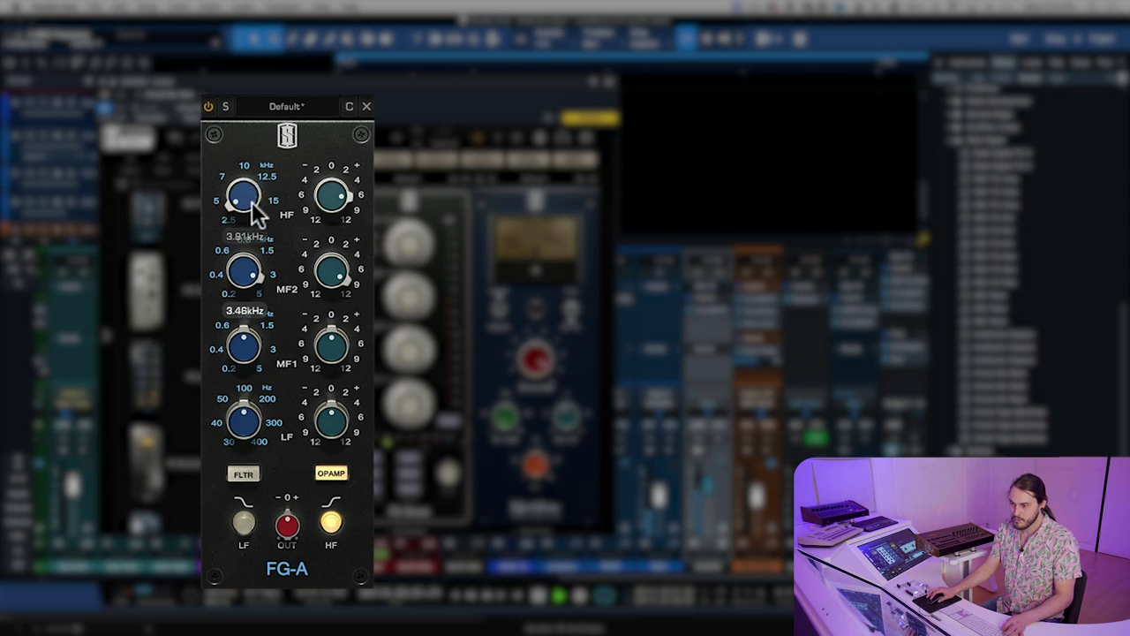
{"action": "scroll", "coordinate": [244, 263], "scroll_direction": "down", "scroll_amount": 3}
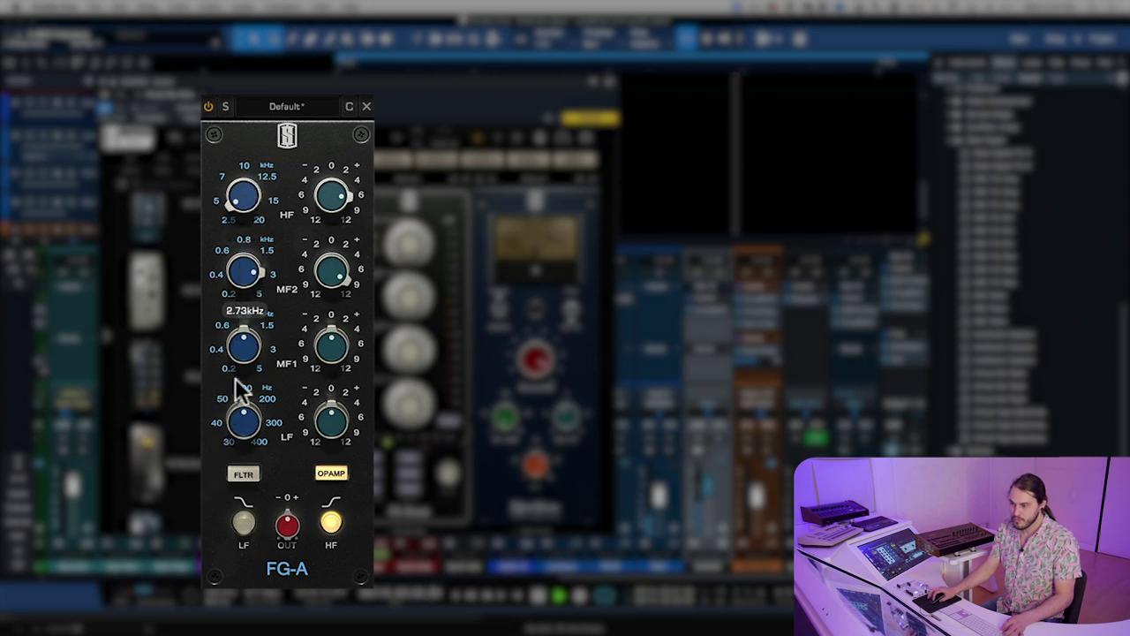
{"action": "scroll", "coordinate": [252, 261], "scroll_direction": "up", "scroll_amount": 3}
{"action": "scroll", "coordinate": [254, 260], "scroll_direction": "up", "scroll_amount": 2}
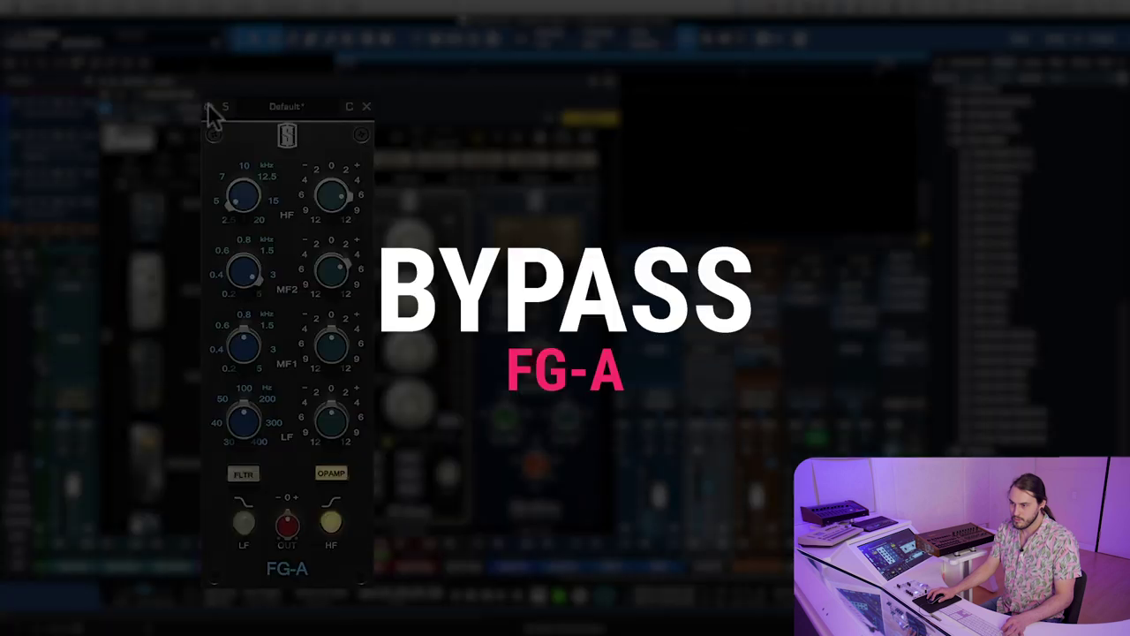
Step: Re-enable the FG-A EQ, trim its output to -1.17 dB and boost the low band +6 dB
{"action": "left_click", "coordinate": [208, 106]}
{"action": "left_click_drag", "start_coordinate": [303, 522], "coordinate": [296, 534]}
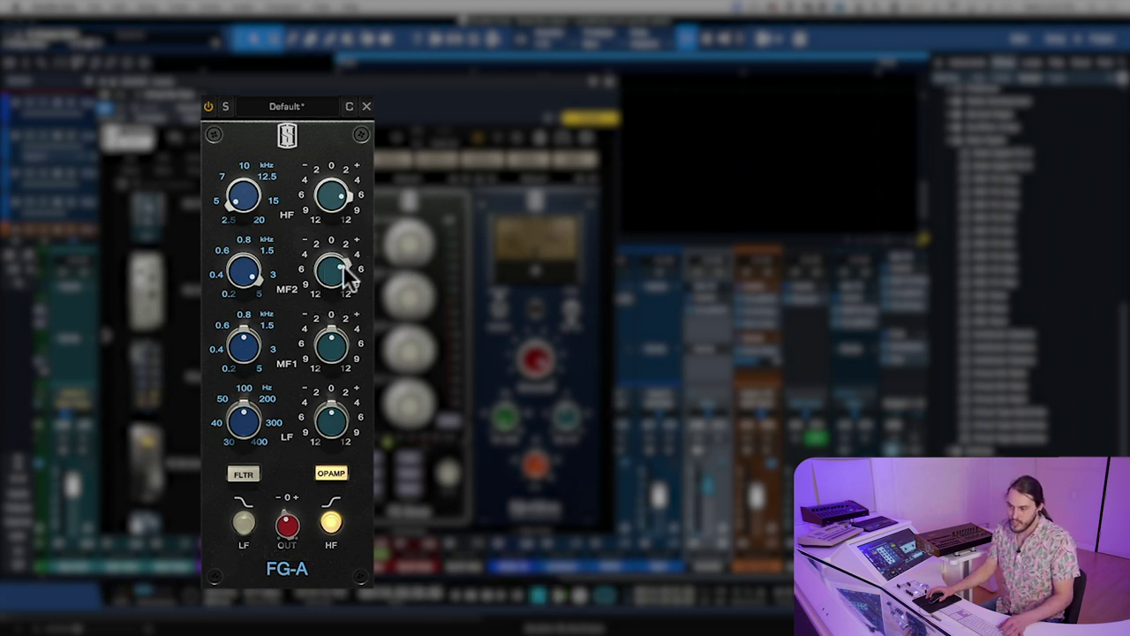
{"action": "left_click", "coordinate": [329, 420]}
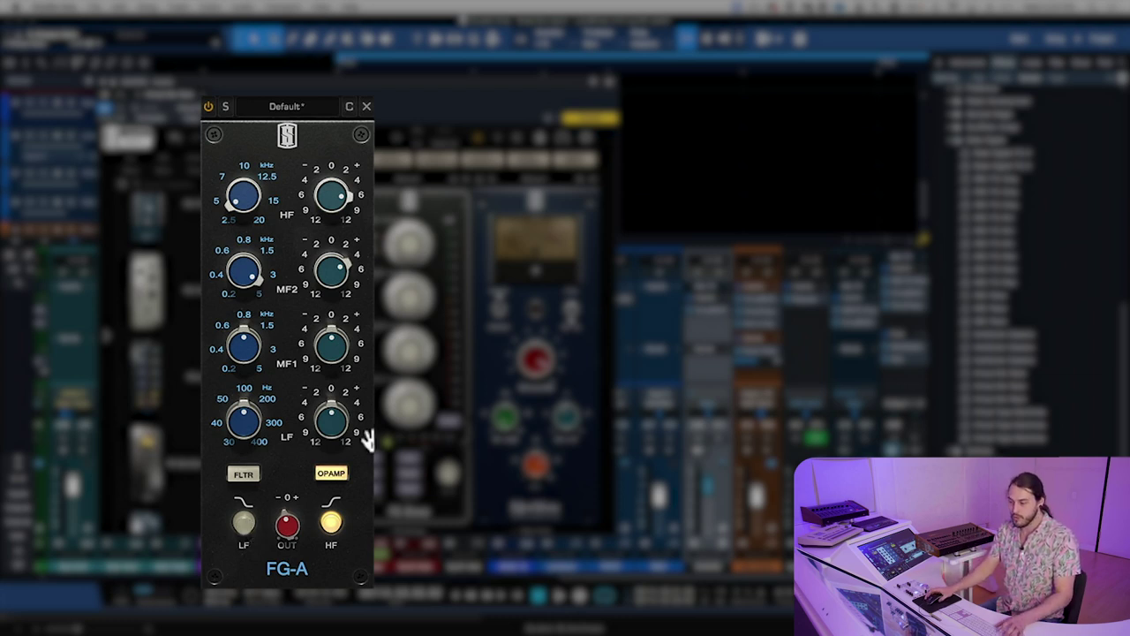
{"action": "left_click_drag", "start_coordinate": [333, 433], "coordinate": [333, 356]}
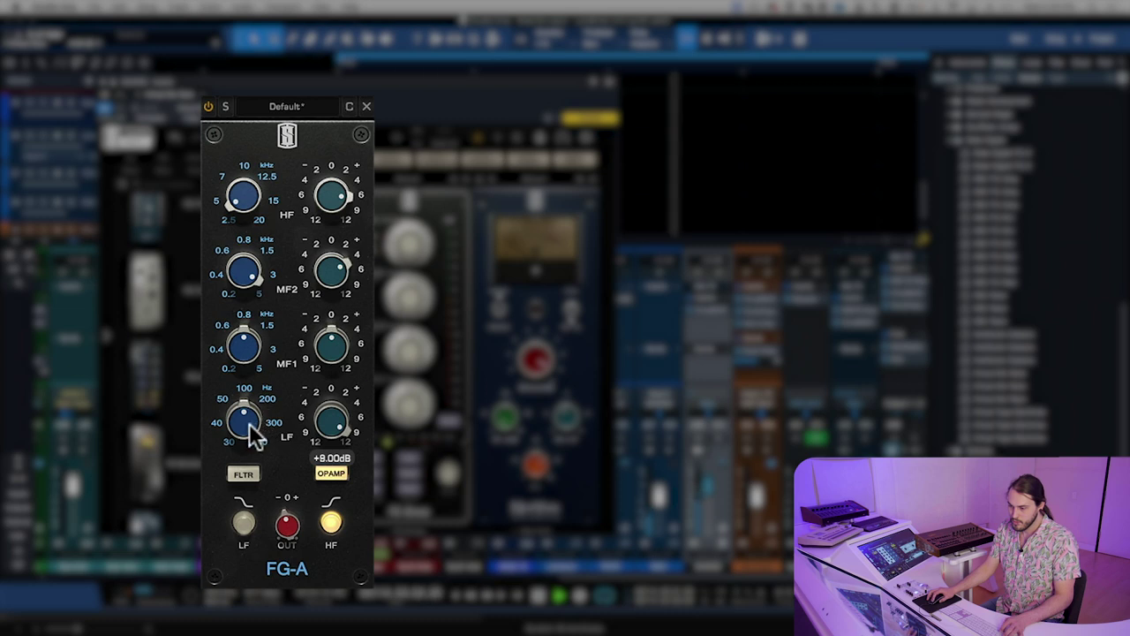
Step: Sweep the FG-A low-band frequency upward through roughly 123–192 Hz
{"action": "left_click_drag", "start_coordinate": [249, 423], "coordinate": [253, 391]}
{"action": "left_click_drag", "start_coordinate": [256, 349], "coordinate": [260, 252]}
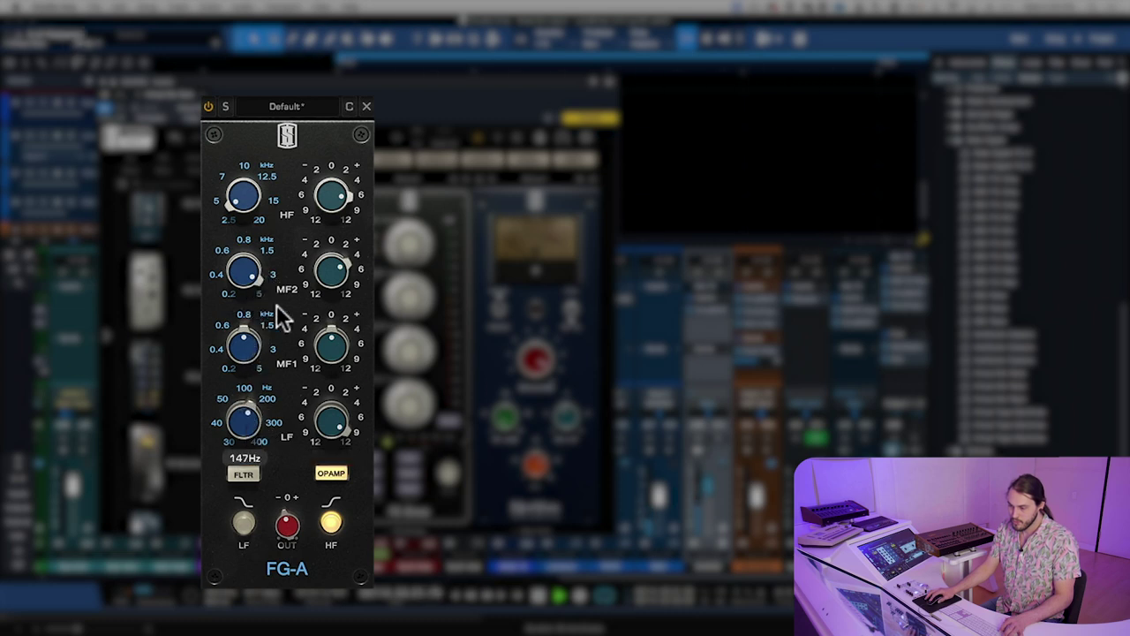
{"action": "left_click_drag", "start_coordinate": [243, 432], "coordinate": [281, 287]}
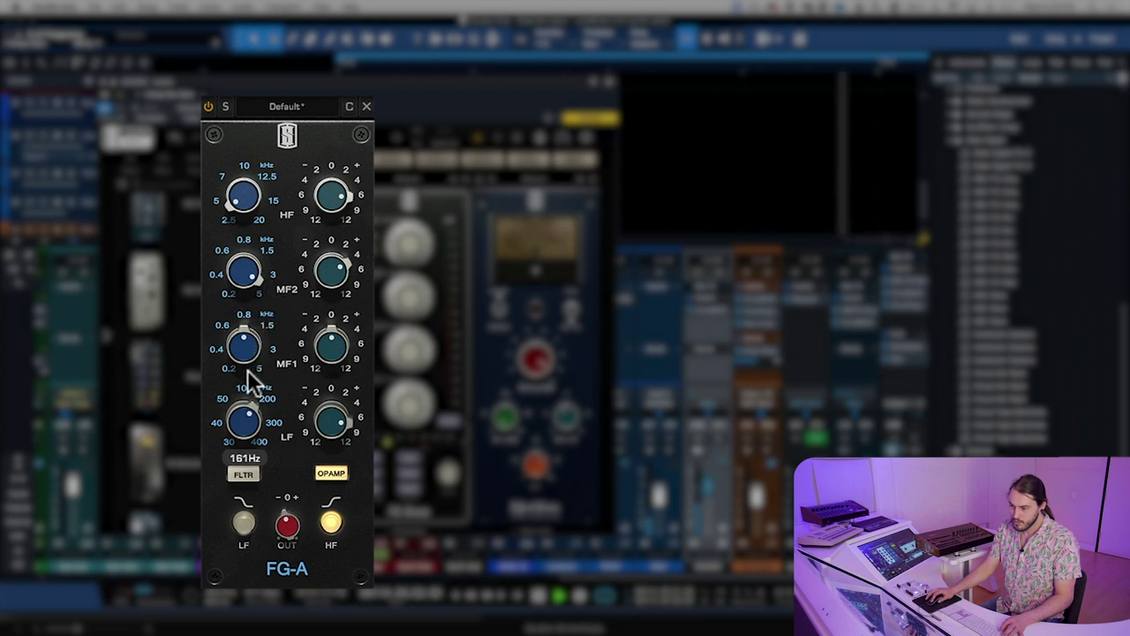
{"action": "mouse_move", "coordinate": [283, 534]}
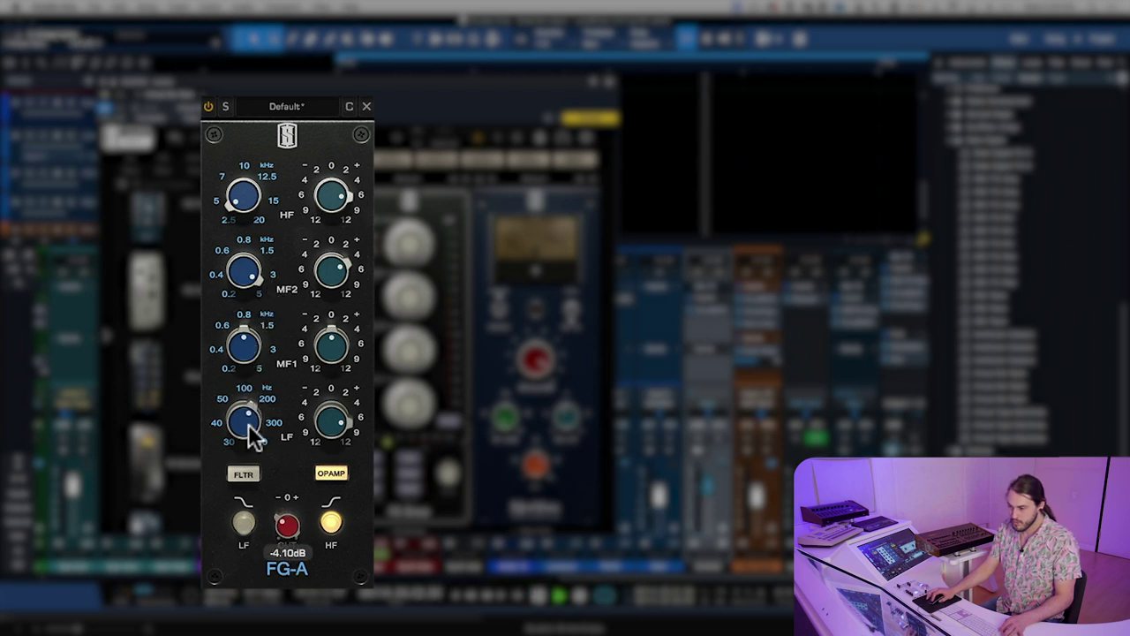
{"action": "mouse_move", "coordinate": [242, 442]}
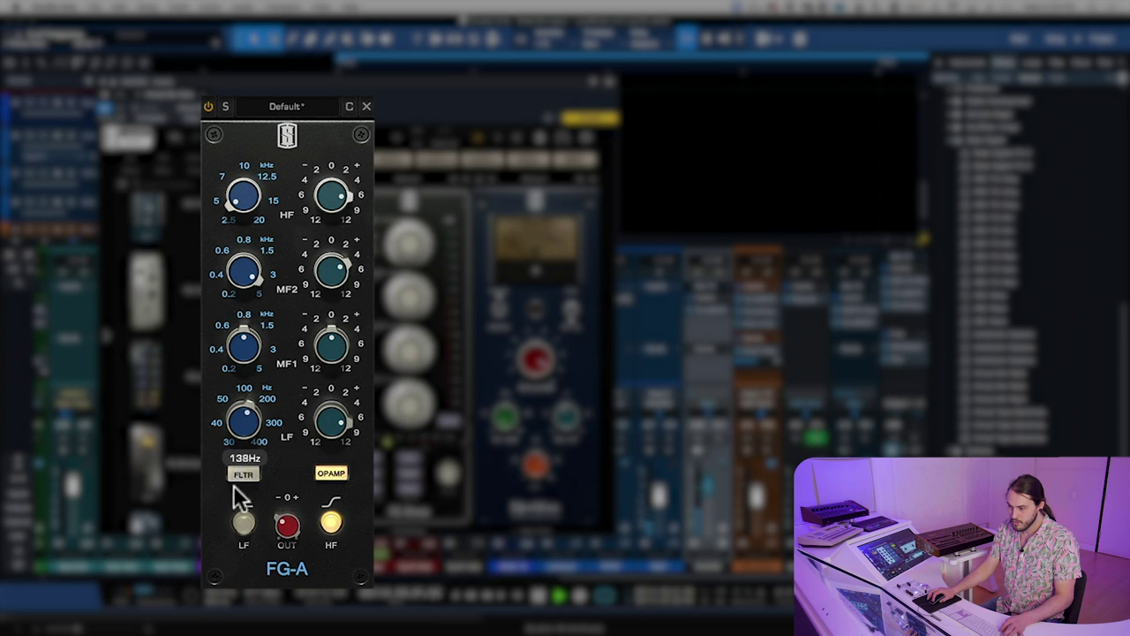
Step: Engage the filter section, switch the low band to a shelf, and settle it near 152 Hz
{"action": "left_click", "coordinate": [238, 475]}
{"action": "left_click_drag", "start_coordinate": [247, 424], "coordinate": [253, 379]}
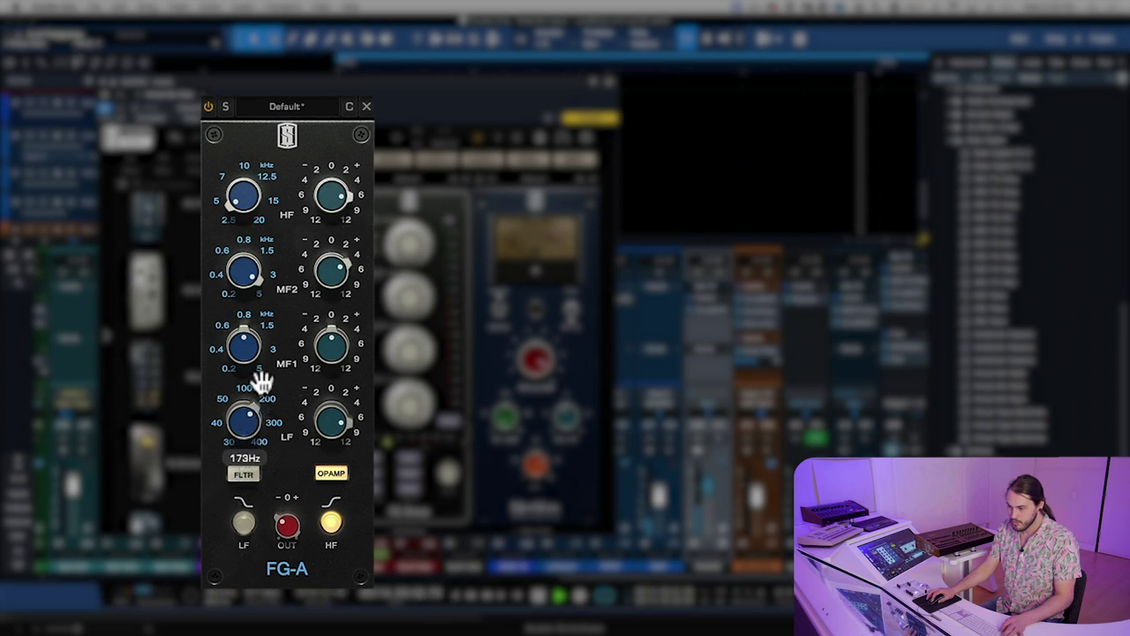
{"action": "left_click", "coordinate": [244, 525]}
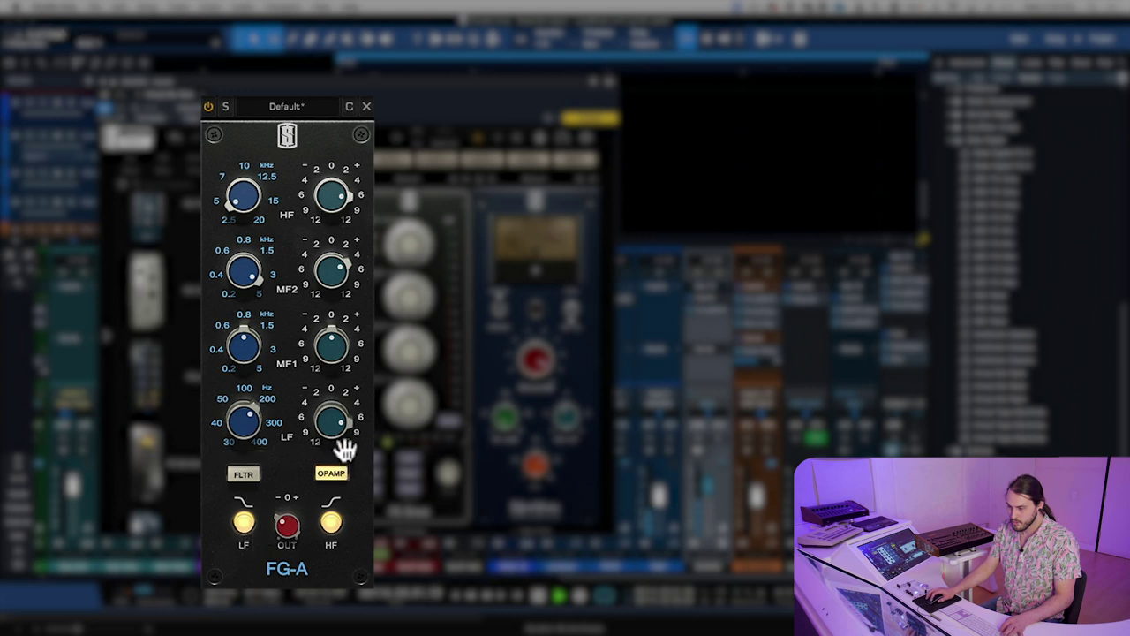
{"action": "left_click_drag", "start_coordinate": [248, 419], "coordinate": [345, 459]}
{"action": "left_click_drag", "start_coordinate": [247, 415], "coordinate": [340, 408]}
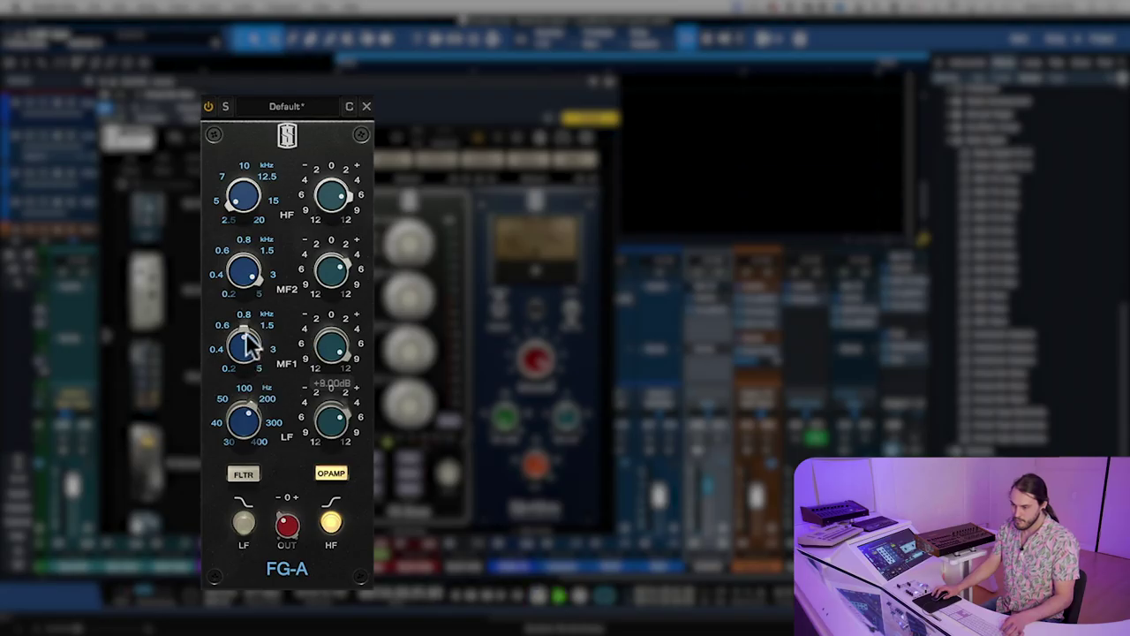
Step: Cut the FG-A MF1 band by a few dB and settle its frequency near 600 Hz
{"action": "mouse_move", "coordinate": [247, 345]}
{"action": "left_mouse_down"}
{"action": "mouse_move", "coordinate": [240, 352]}
{"action": "mouse_move", "coordinate": [240, 328]}
{"action": "left_mouse_up"}
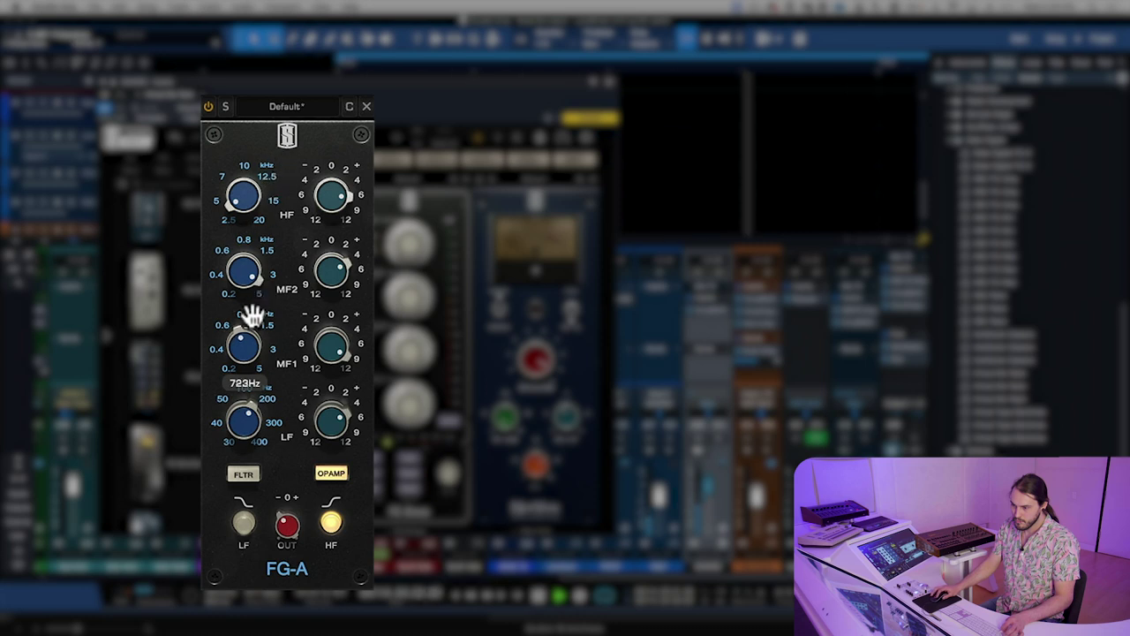
{"action": "left_click_drag", "start_coordinate": [252, 319], "coordinate": [247, 346]}
{"action": "left_click_drag", "start_coordinate": [247, 300], "coordinate": [256, 281]}
{"action": "mouse_move", "coordinate": [245, 332]}
{"action": "left_mouse_down"}
{"action": "mouse_move", "coordinate": [238, 309]}
{"action": "mouse_move", "coordinate": [243, 325]}
{"action": "left_mouse_up"}
{"action": "left_click_drag", "start_coordinate": [332, 349], "coordinate": [329, 291]}
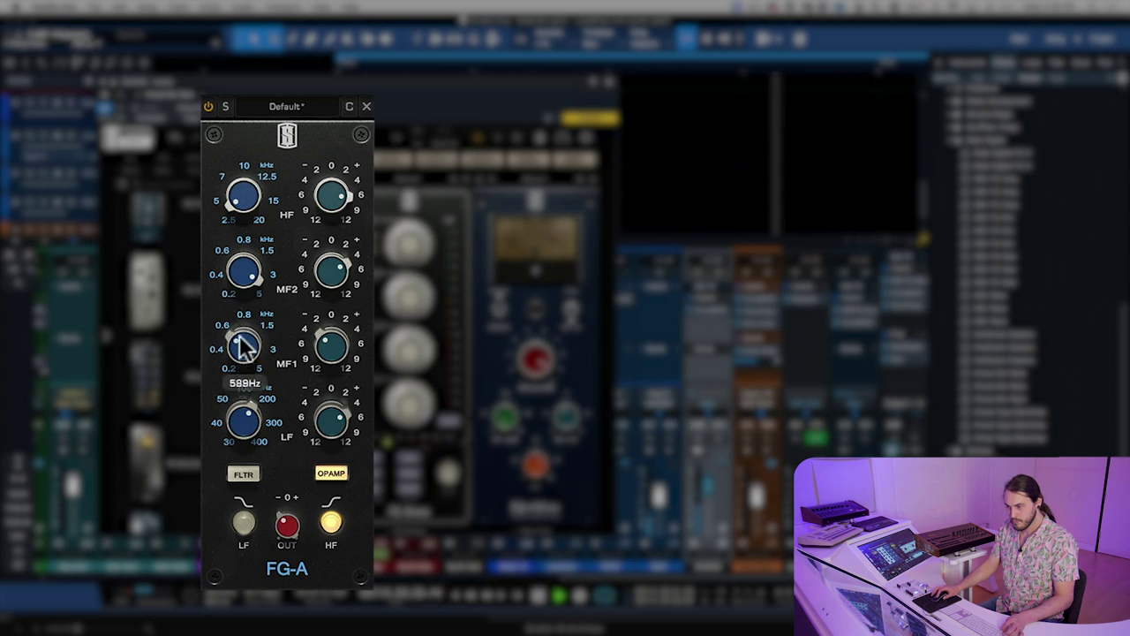
{"action": "left_click_drag", "start_coordinate": [243, 352], "coordinate": [245, 344]}
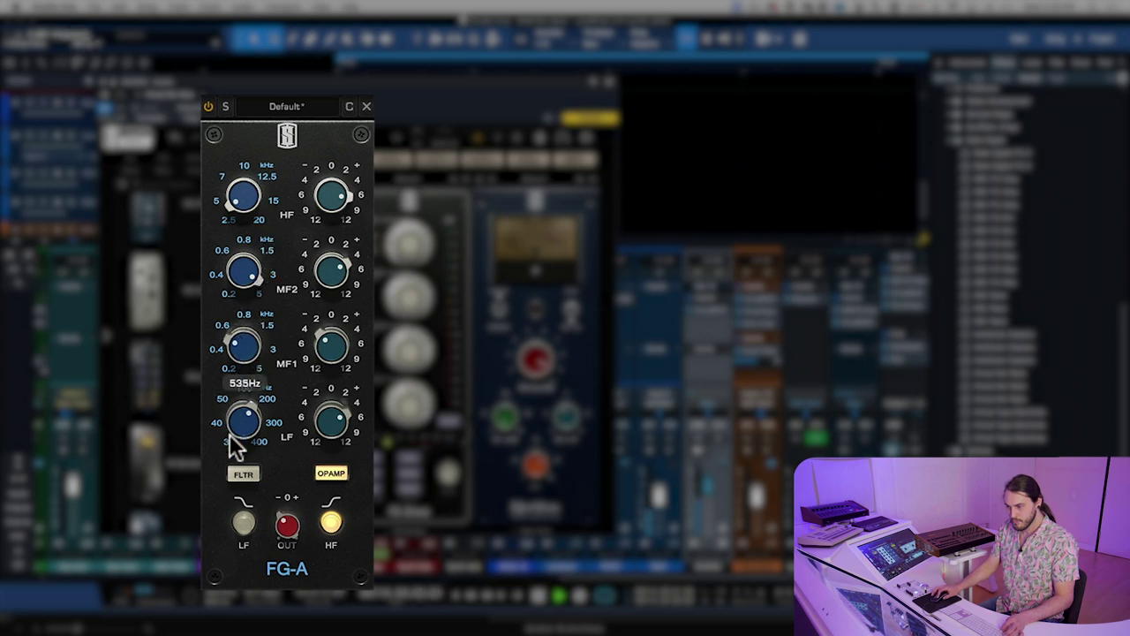
{"action": "left_click_drag", "start_coordinate": [254, 338], "coordinate": [240, 378]}
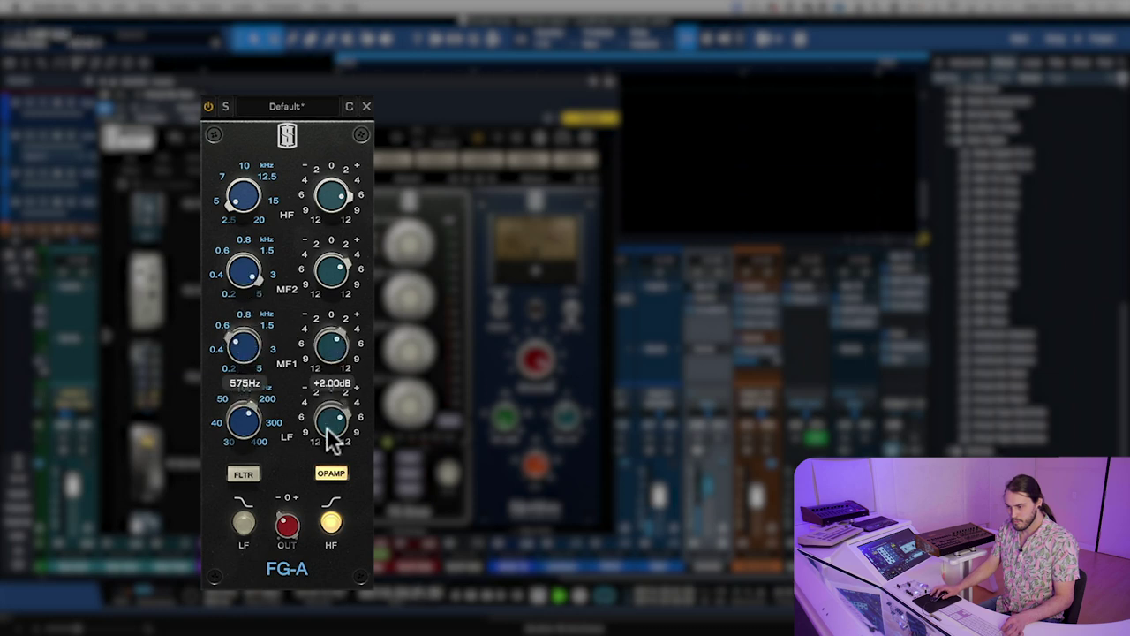
{"action": "left_click_drag", "start_coordinate": [231, 349], "coordinate": [239, 305]}
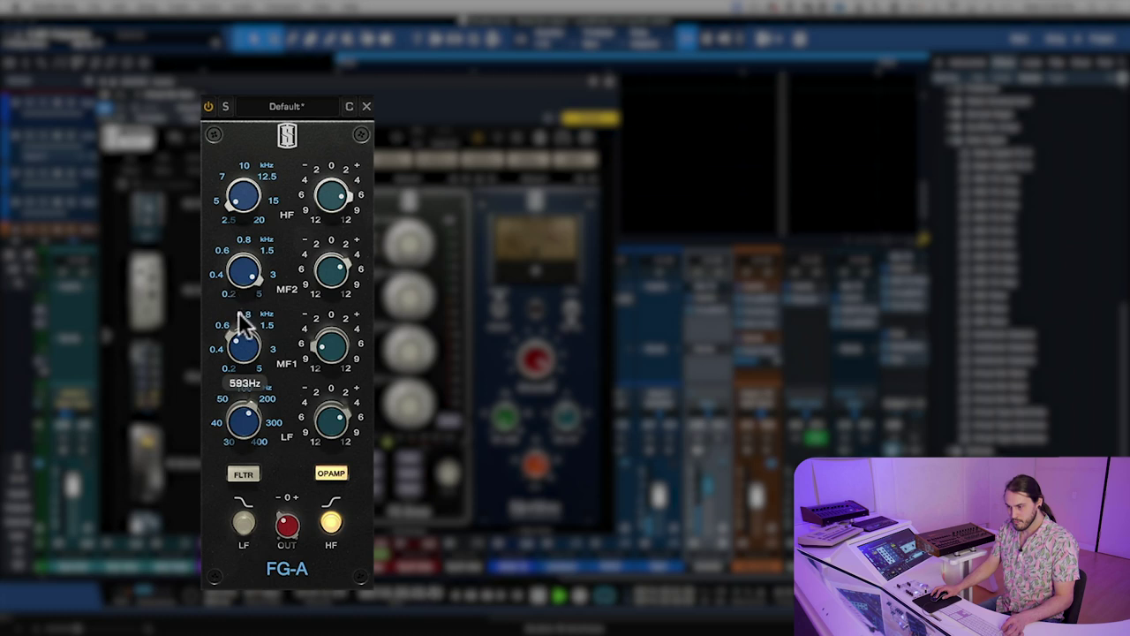
{"action": "mouse_move", "coordinate": [328, 318]}
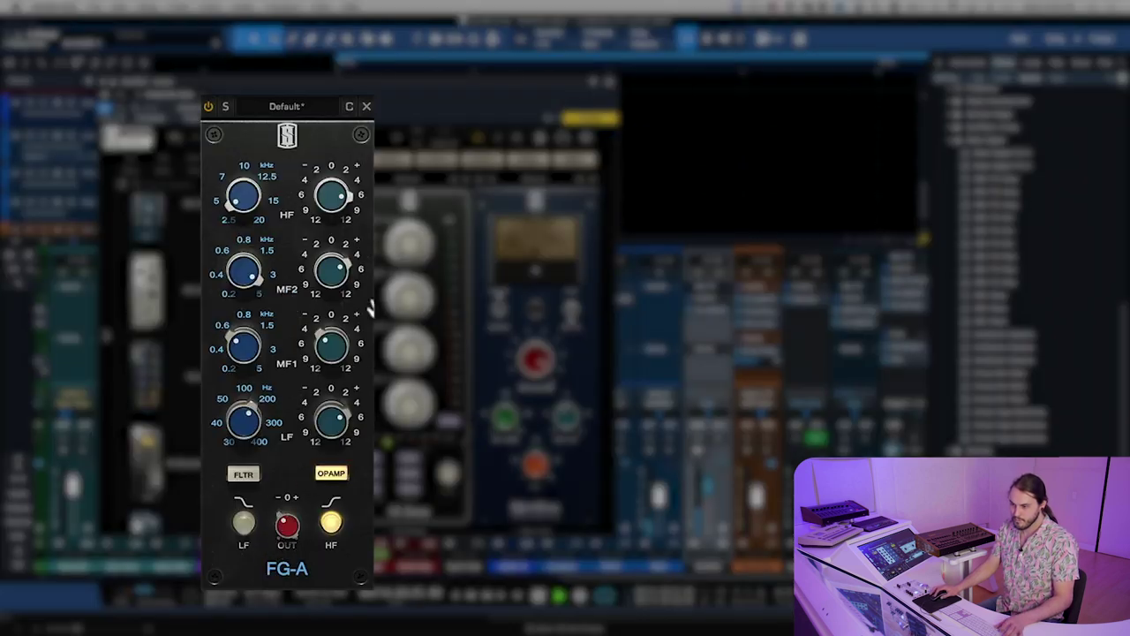
Step: Bypass FG-A, trim its output to -2.60 dB, enable New York, and drive FG-Stress input to 7.20
{"action": "mouse_move", "coordinate": [289, 526]}
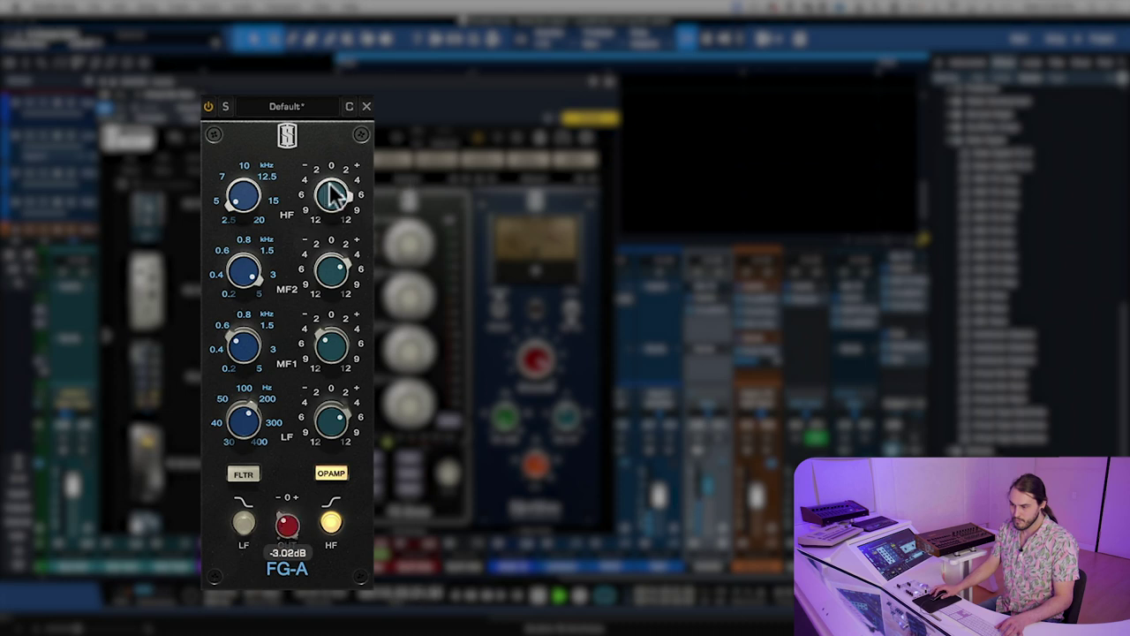
{"action": "mouse_move", "coordinate": [342, 209]}
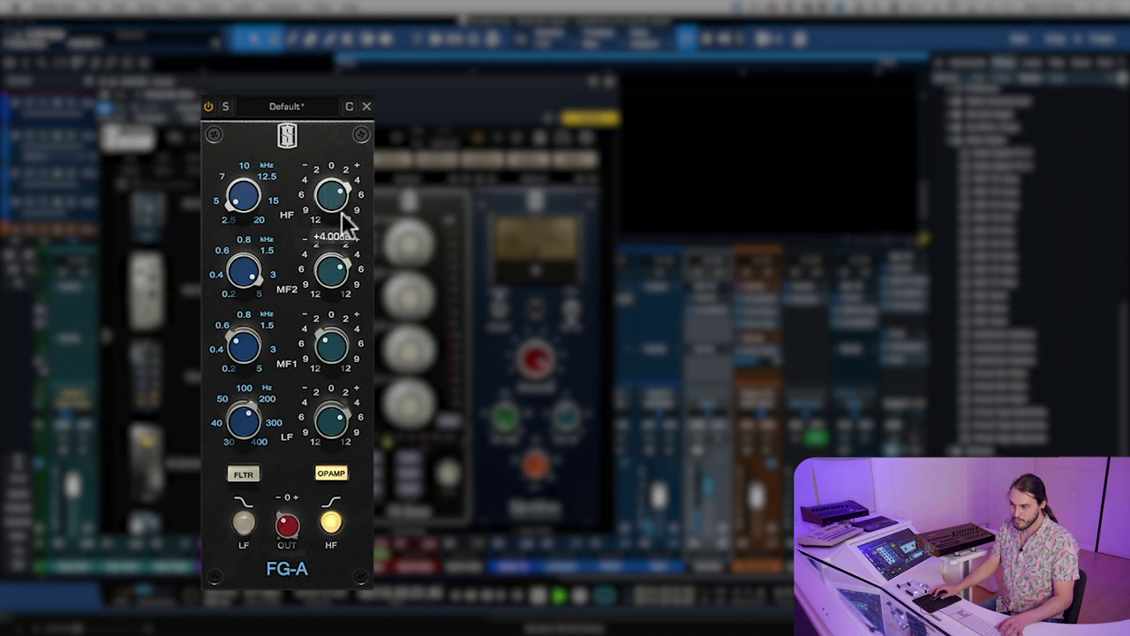
{"action": "left_click", "coordinate": [209, 106]}
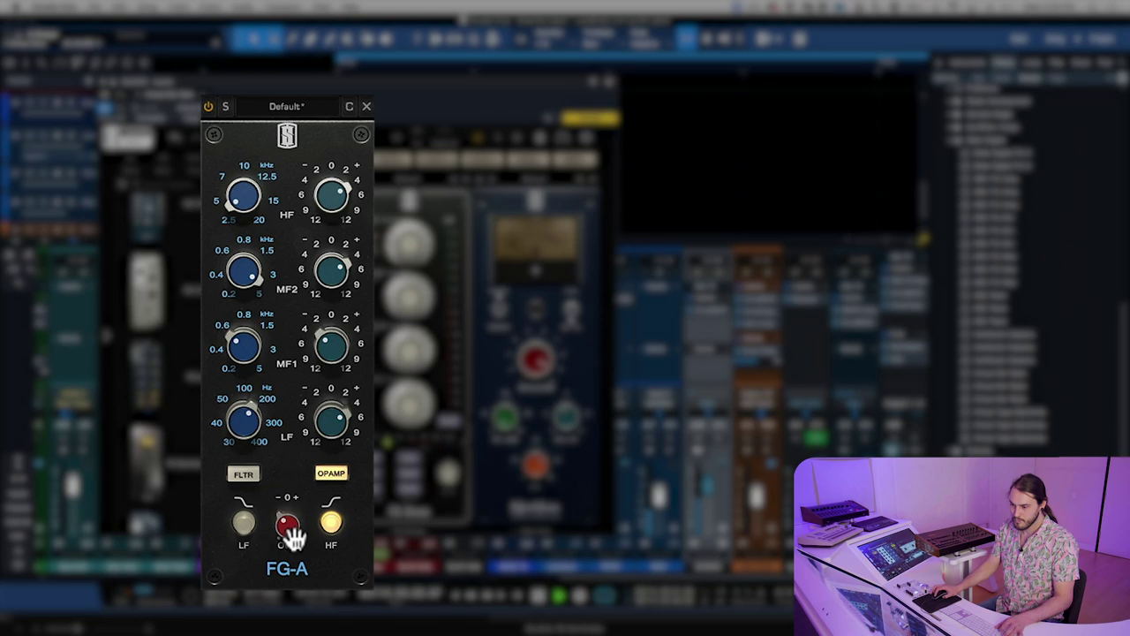
{"action": "left_click_drag", "start_coordinate": [293, 524], "coordinate": [283, 517]}
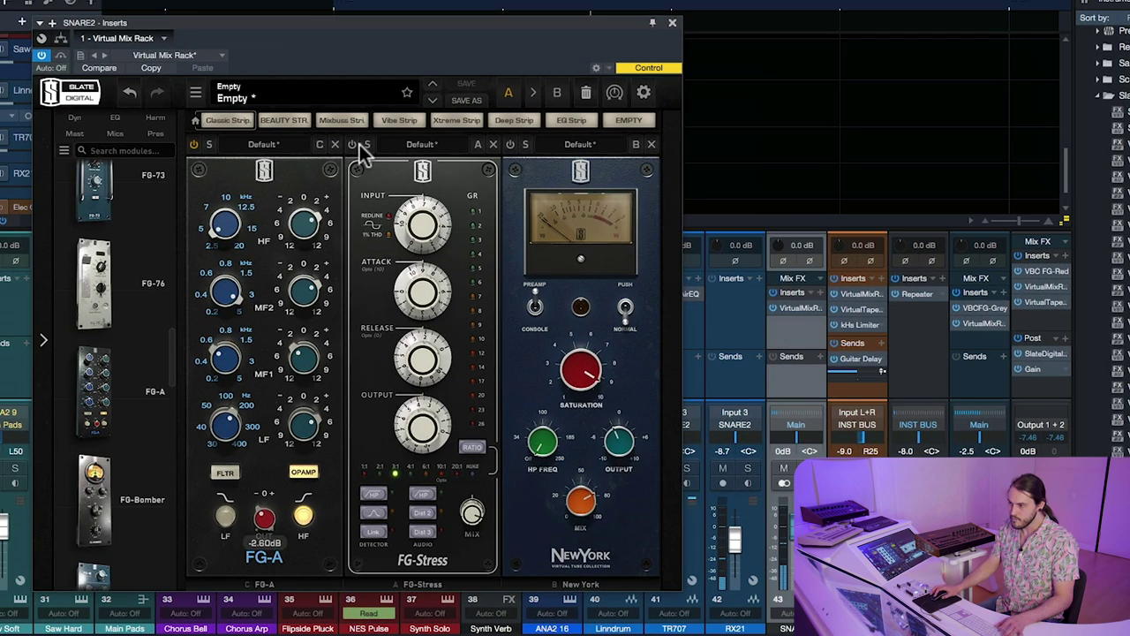
{"action": "left_click", "coordinate": [511, 145]}
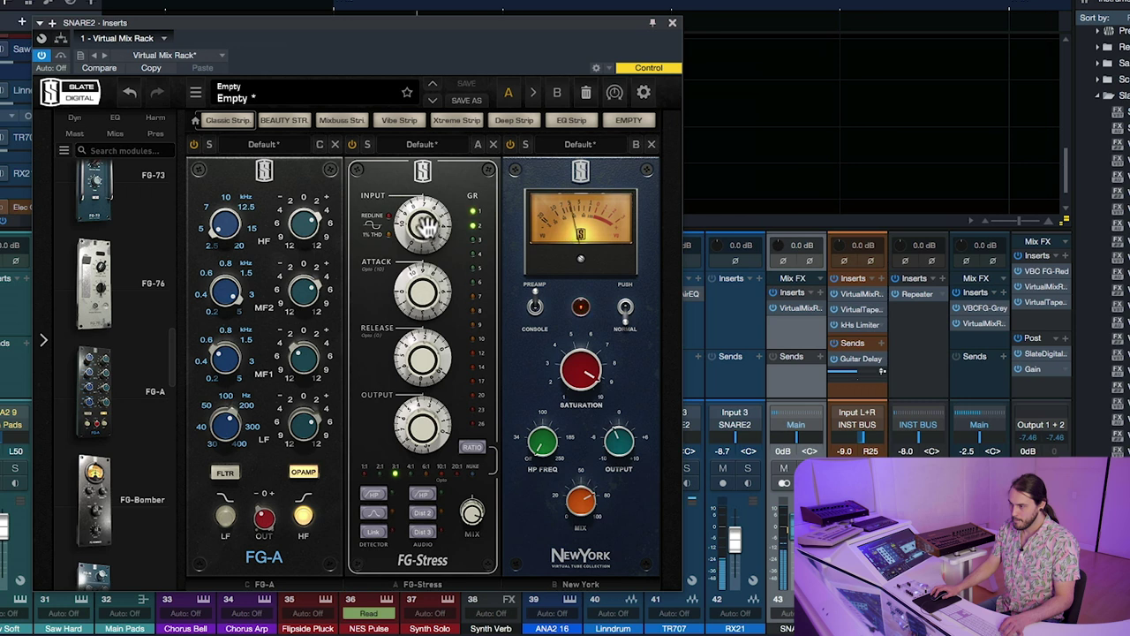
{"action": "left_click_drag", "start_coordinate": [426, 228], "coordinate": [428, 226]}
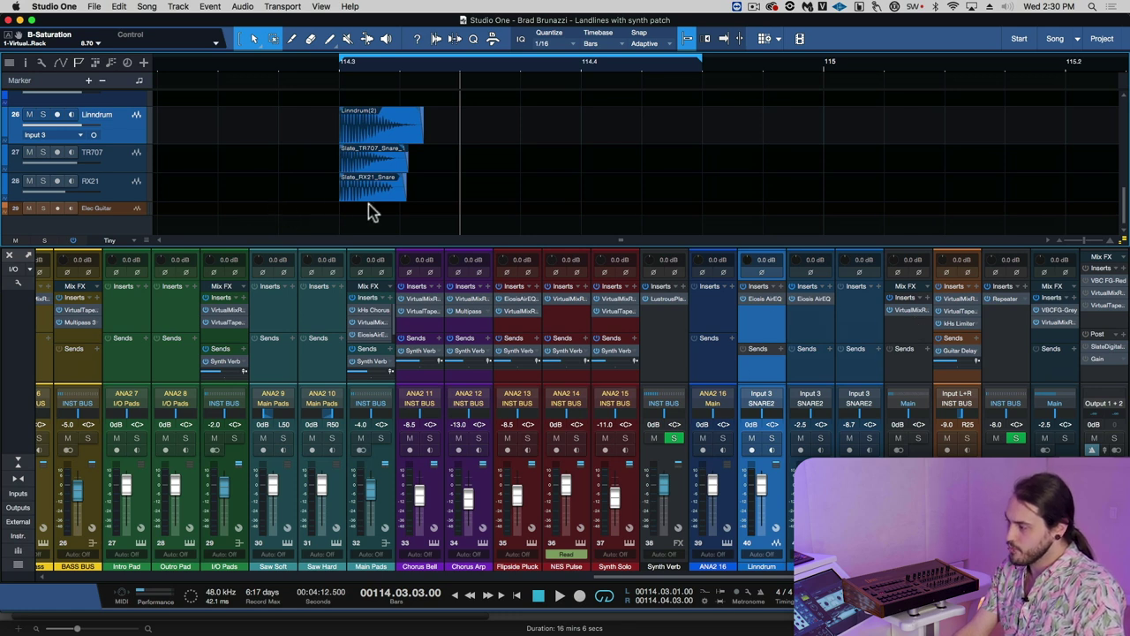
Step: Mix down the Linndrum, TR707 and RX21 snare clips into a single new event
{"action": "mouse_move", "coordinate": [461, 107]}
{"action": "left_mouse_down"}
{"action": "mouse_move", "coordinate": [318, 182]}
{"action": "mouse_move", "coordinate": [320, 199]}
{"action": "left_mouse_up"}
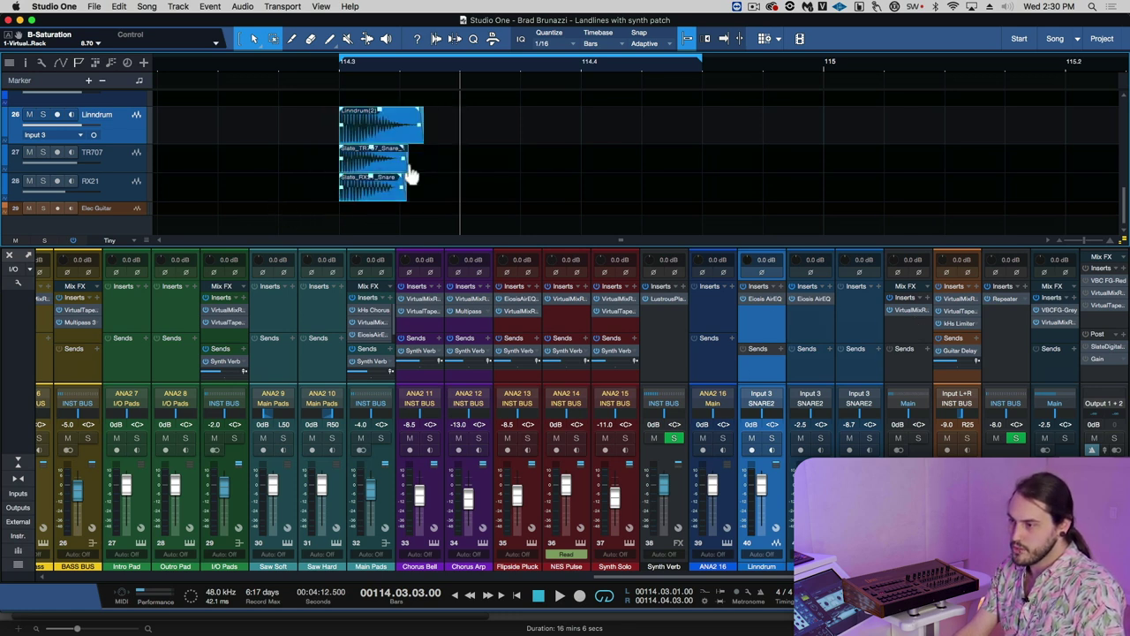
{"action": "right_click", "coordinate": [389, 141]}
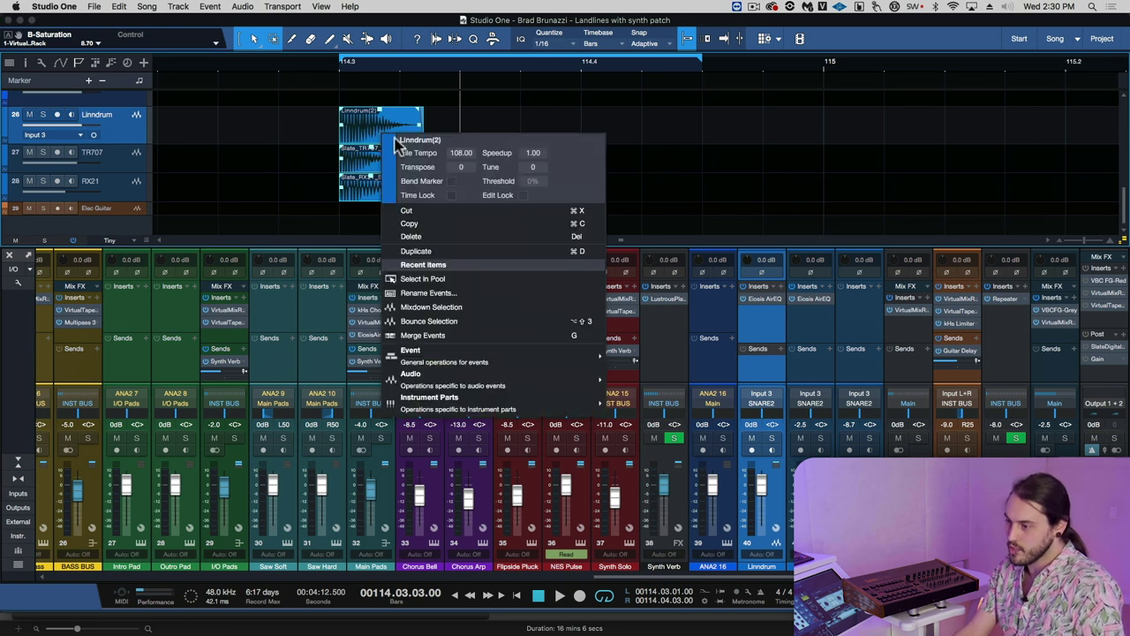
{"action": "left_click", "coordinate": [432, 307]}
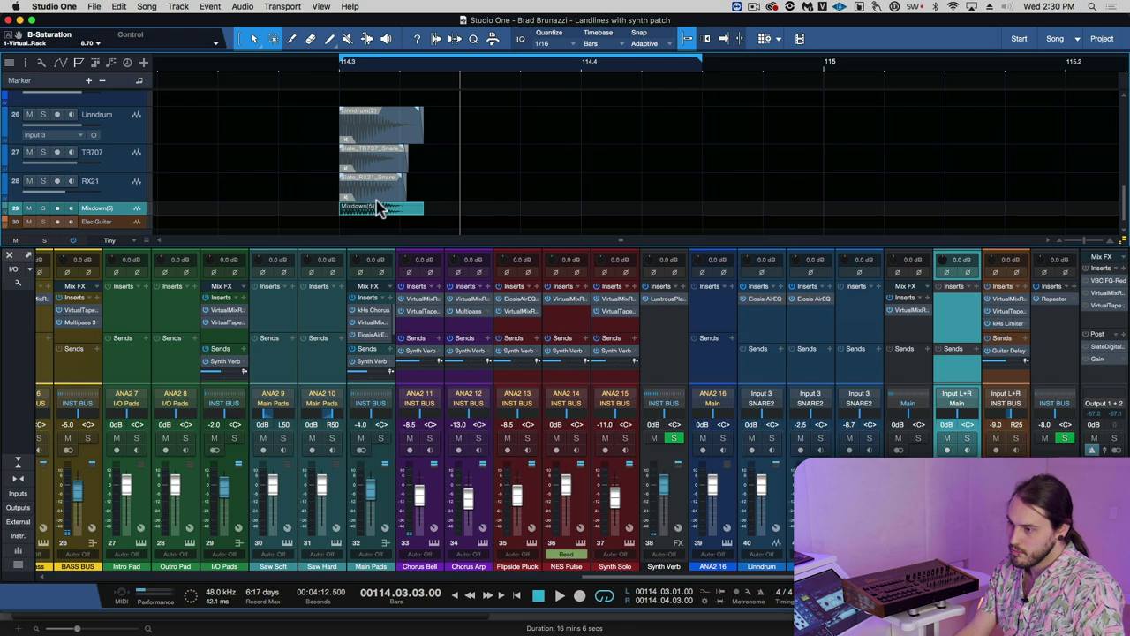
Step: Rename the new mixdown event to 'Hopper Snare'
{"action": "right_click", "coordinate": [368, 215]}
{"action": "left_click", "coordinate": [398, 219]}
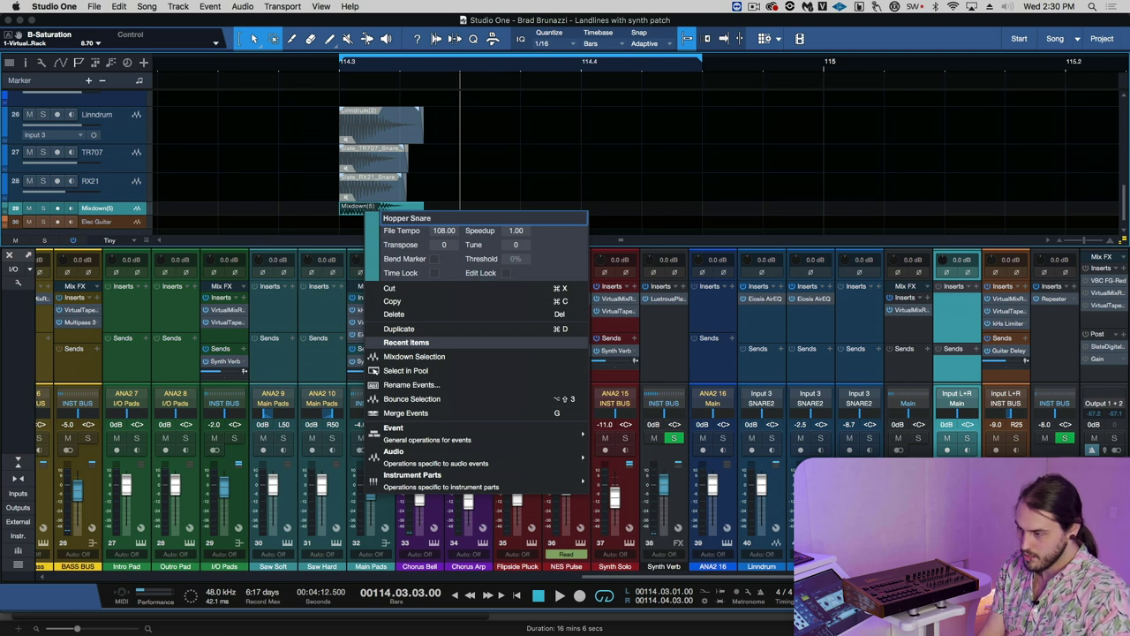
{"action": "key", "text": "Return"}
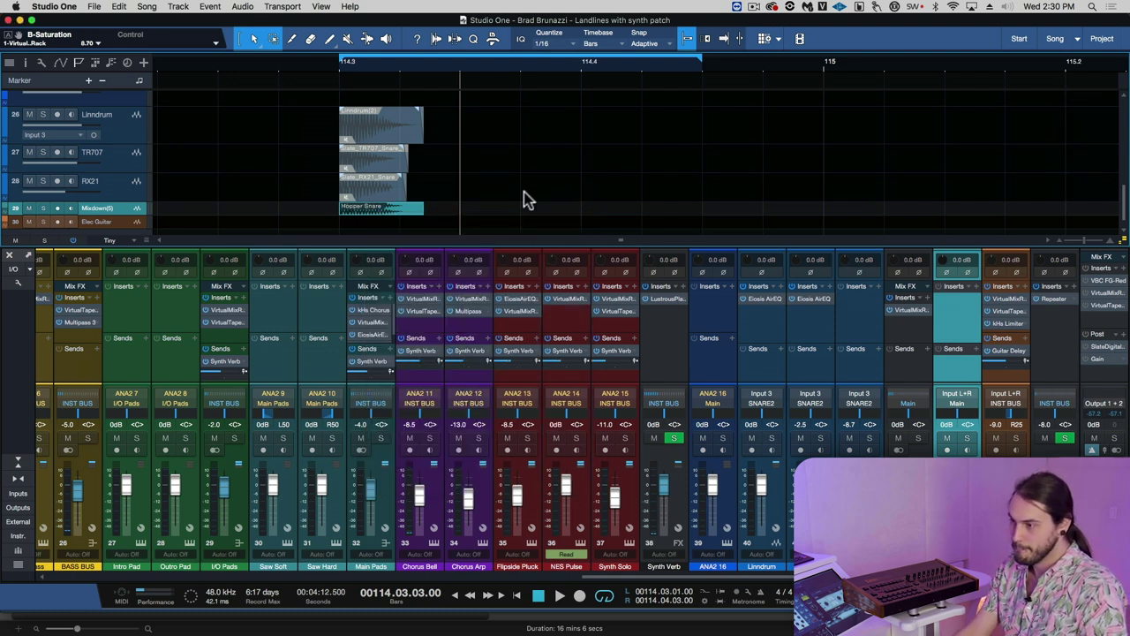